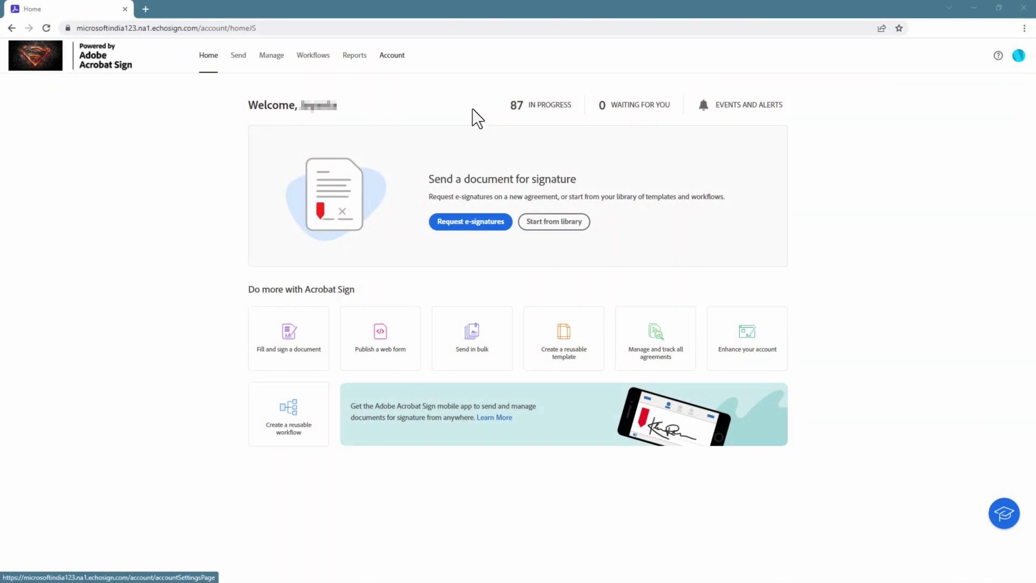
Step: Go from Account to Acrobat Sign API > API Information and open the REST API Methods Documentation
click(391, 57)
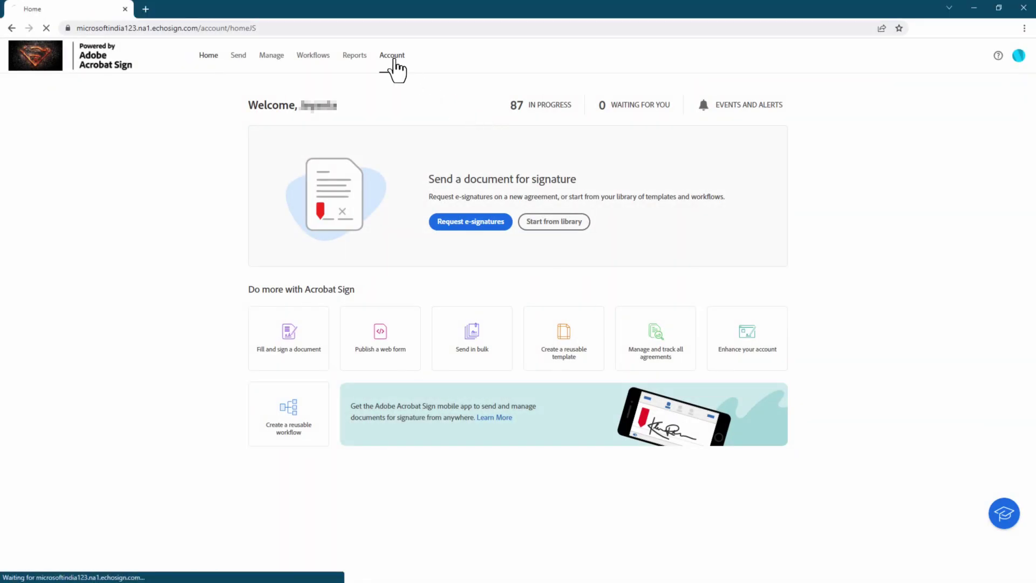
drag(121, 251, 121, 448)
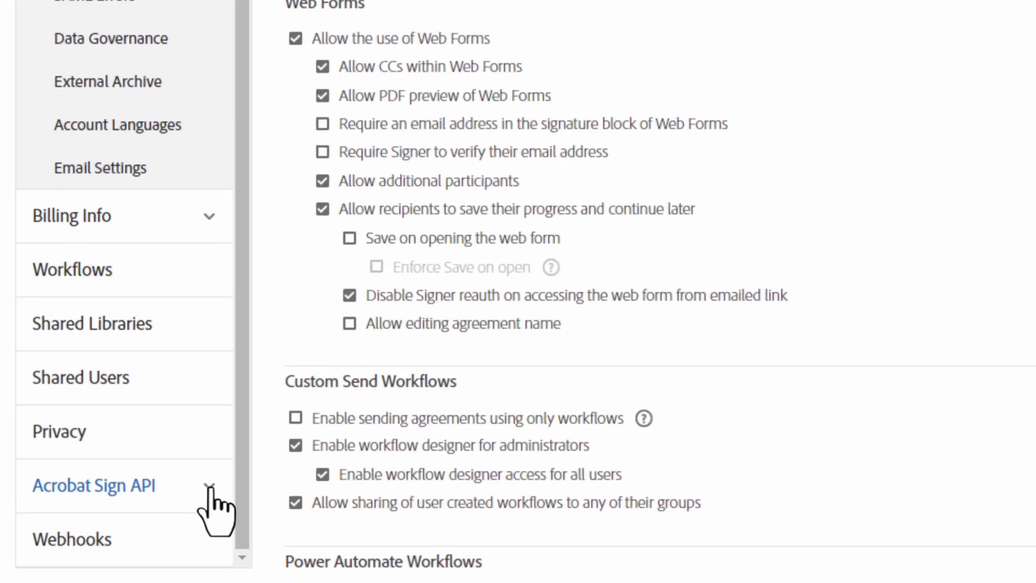
click(105, 534)
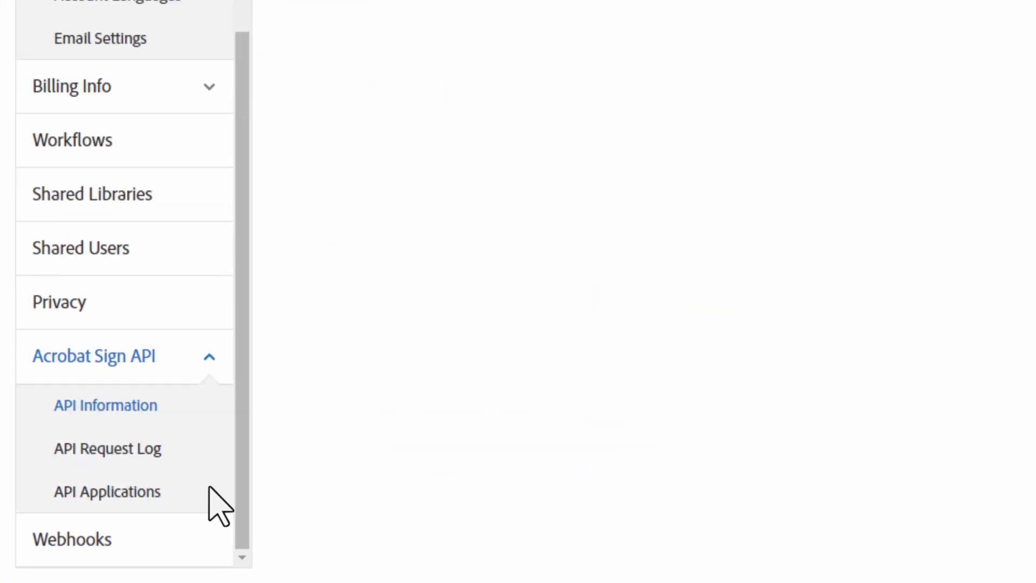
click(125, 411)
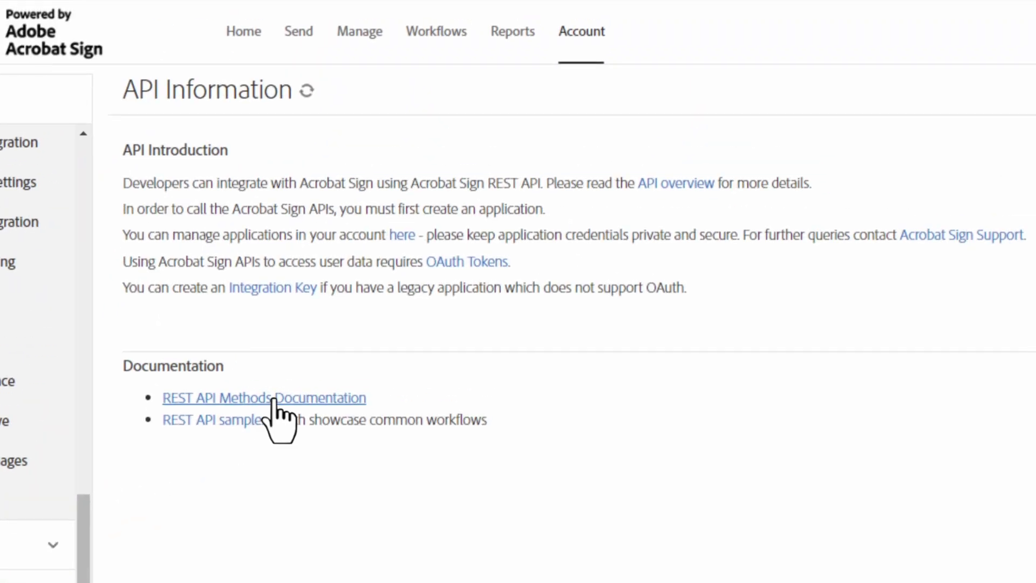
click(274, 399)
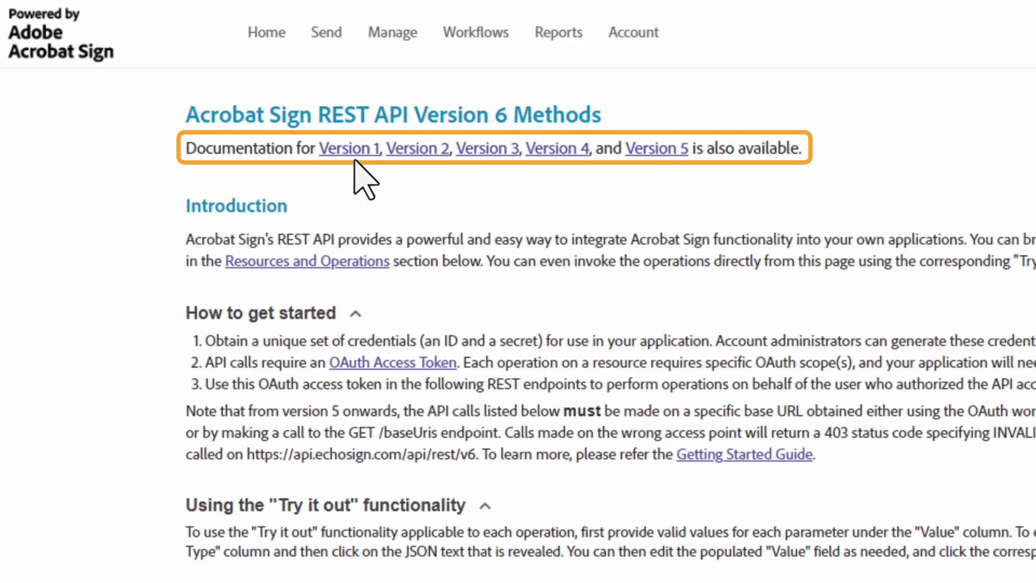
Step: Scroll to the resource list showing baseUris, agreements, users, workflows, webhooks and accounts
scroll(664, 112, down, 5)
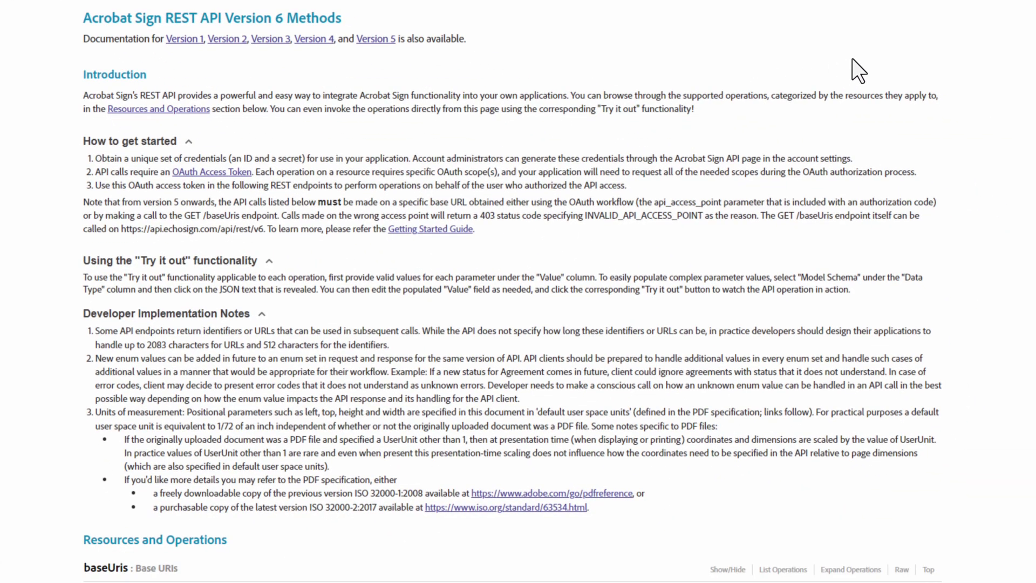
scroll(853, 59, down, 5)
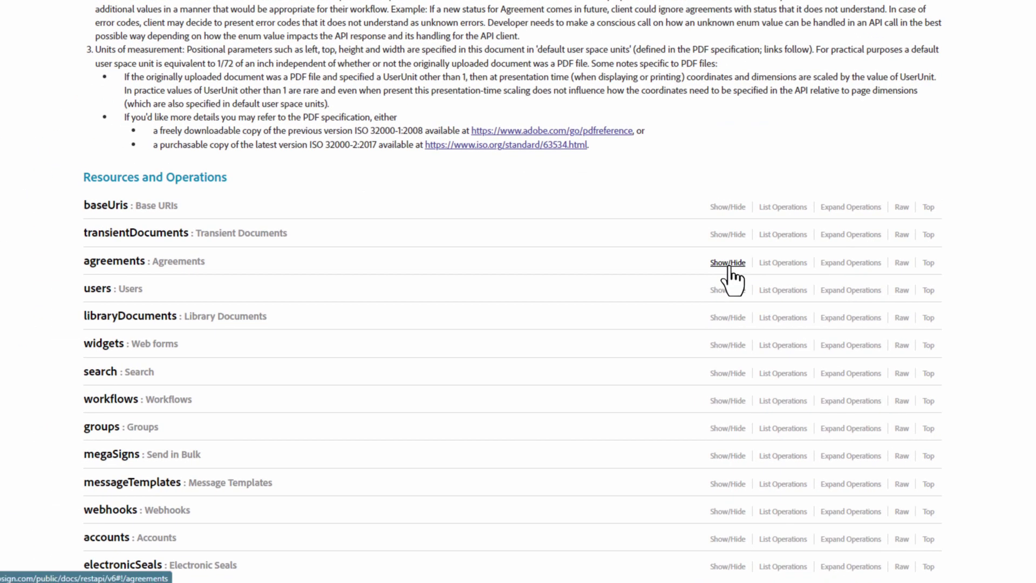
Step: Expand the transientDocuments resource and open POST /transientDocuments to show its notes and Authorization parameter
click(728, 264)
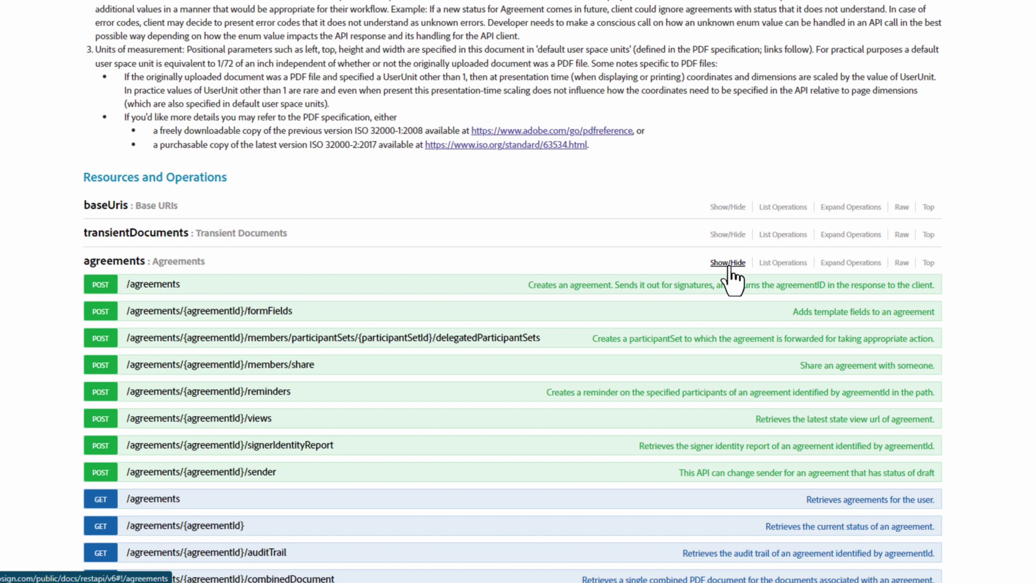
click(729, 263)
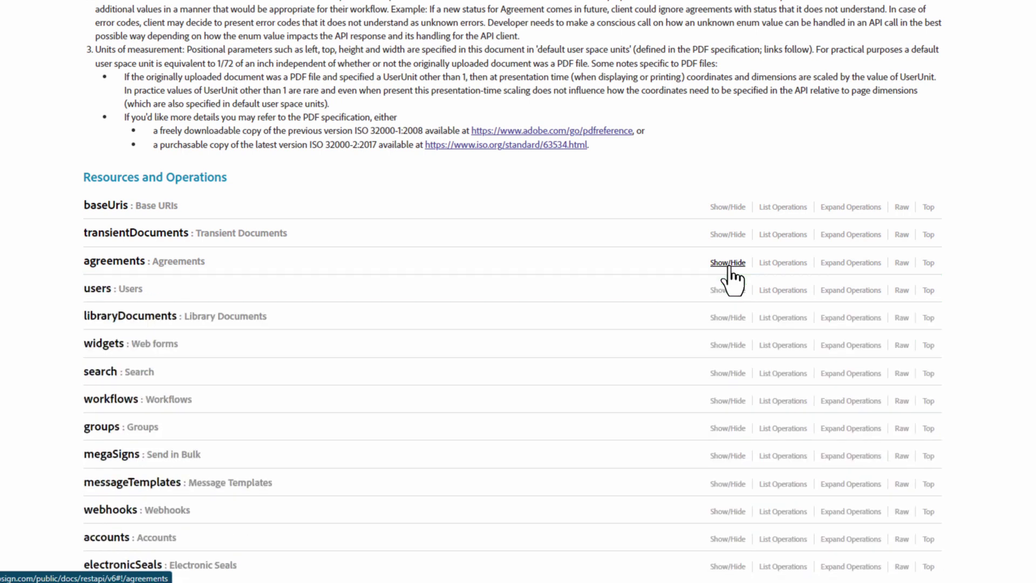
click(728, 236)
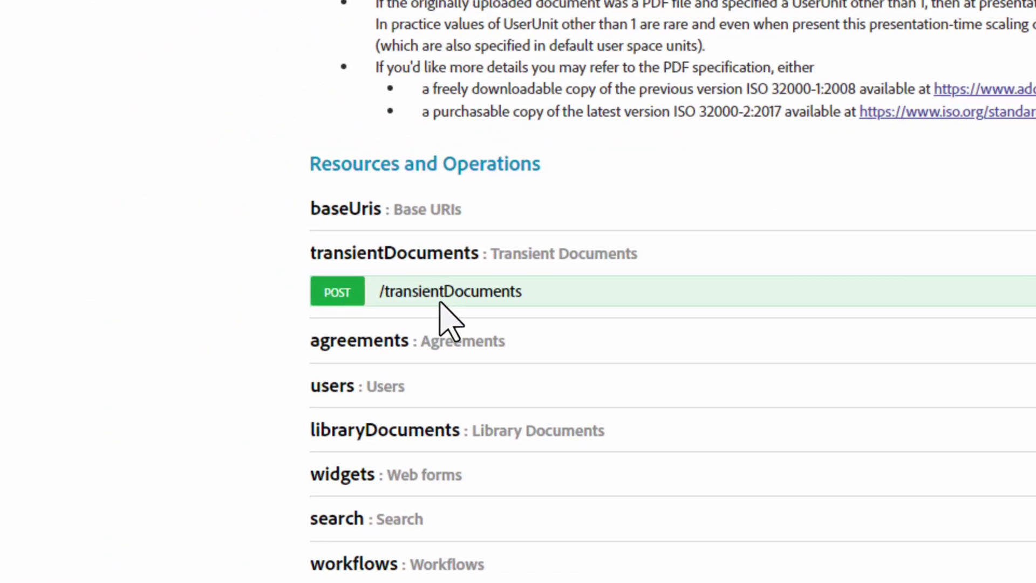
click(337, 292)
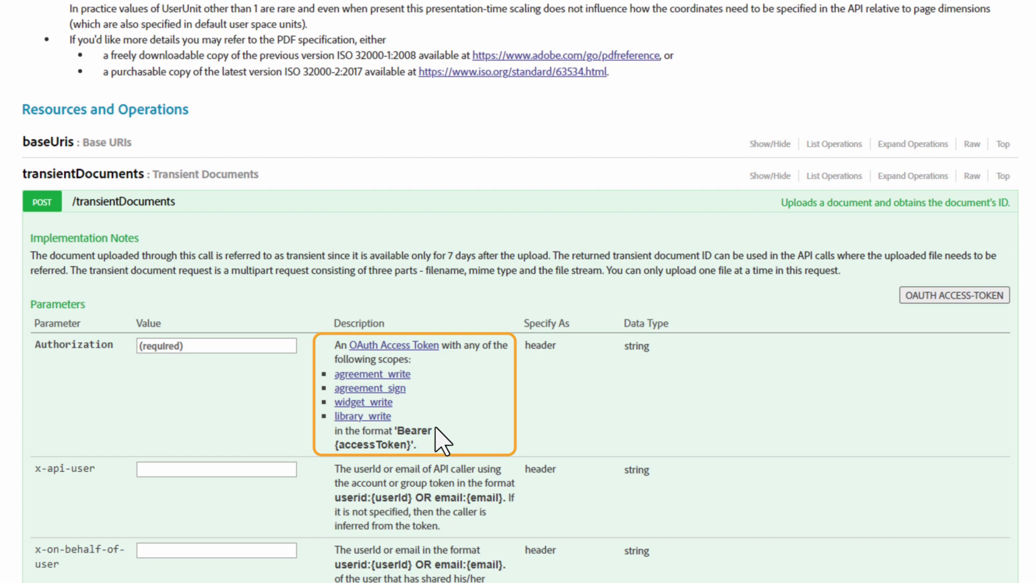
Step: Request an OAuth access token with agreement_write:account and agreement_sign:account scopes
click(959, 302)
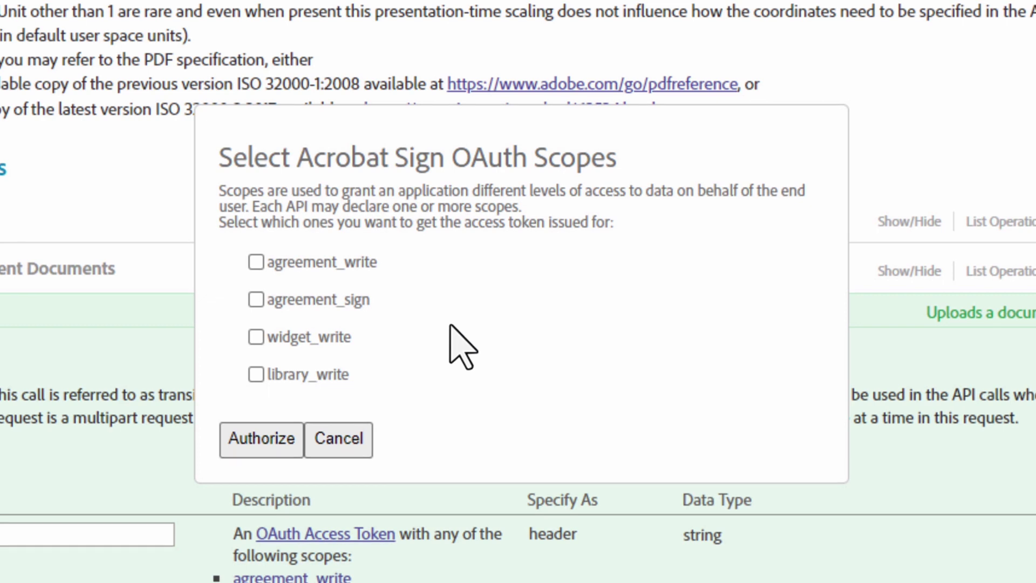
click(257, 262)
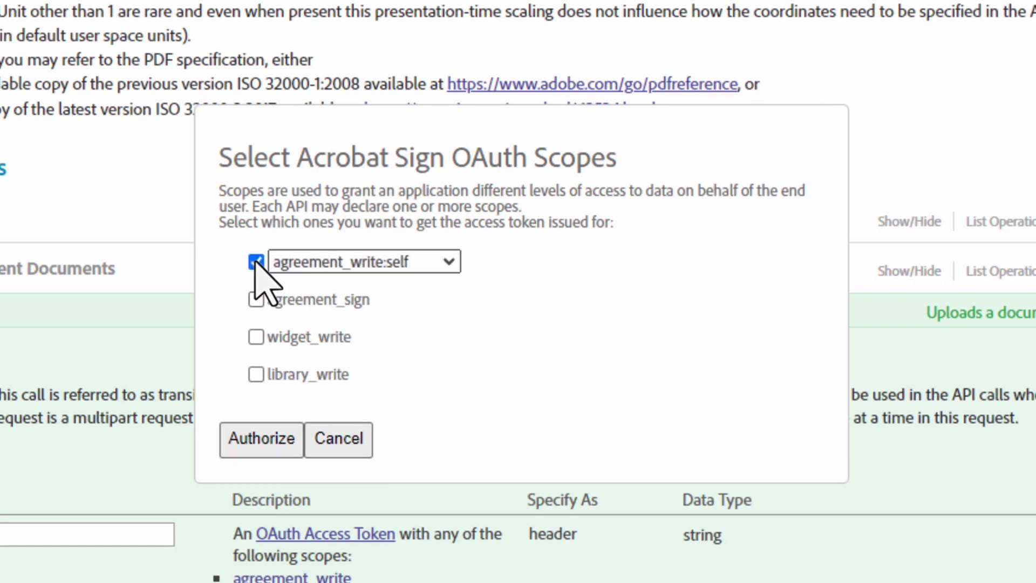
click(451, 265)
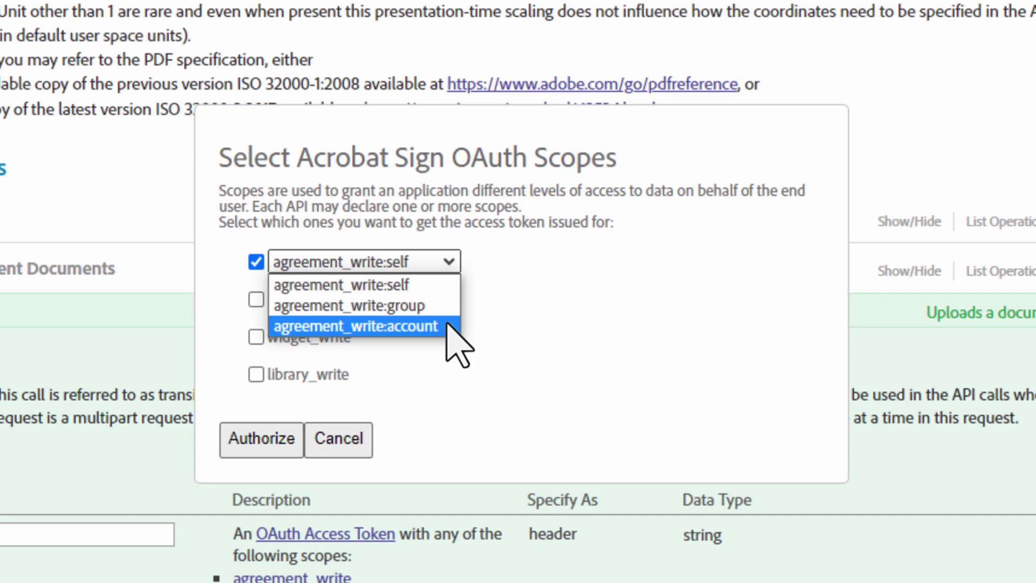
click(447, 325)
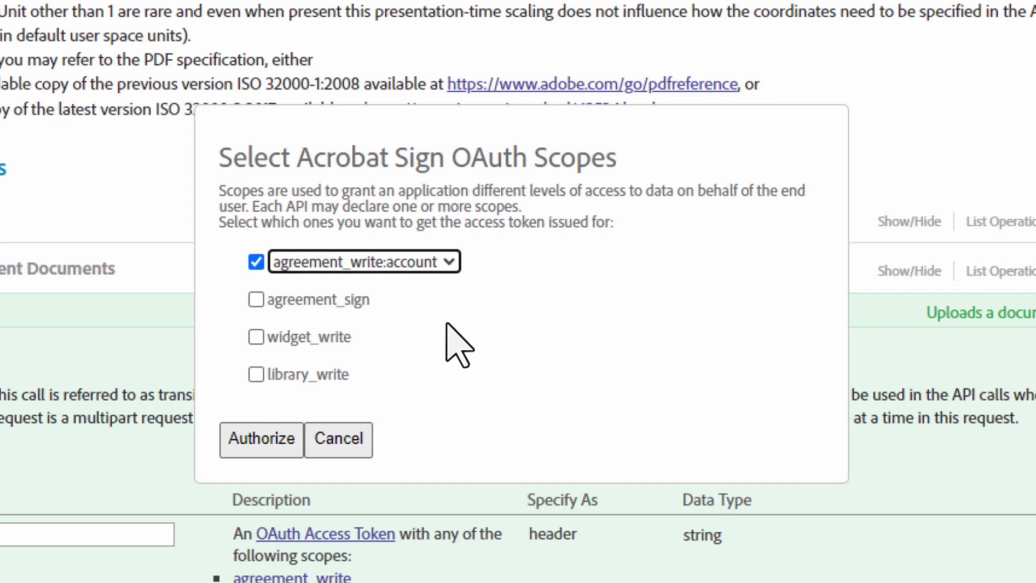
click(256, 299)
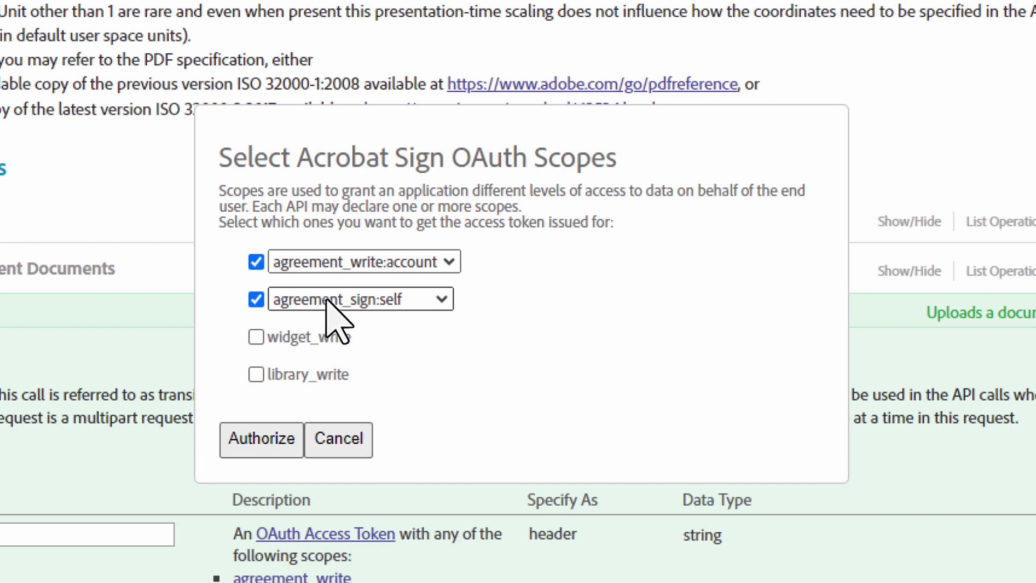
click(439, 300)
click(441, 363)
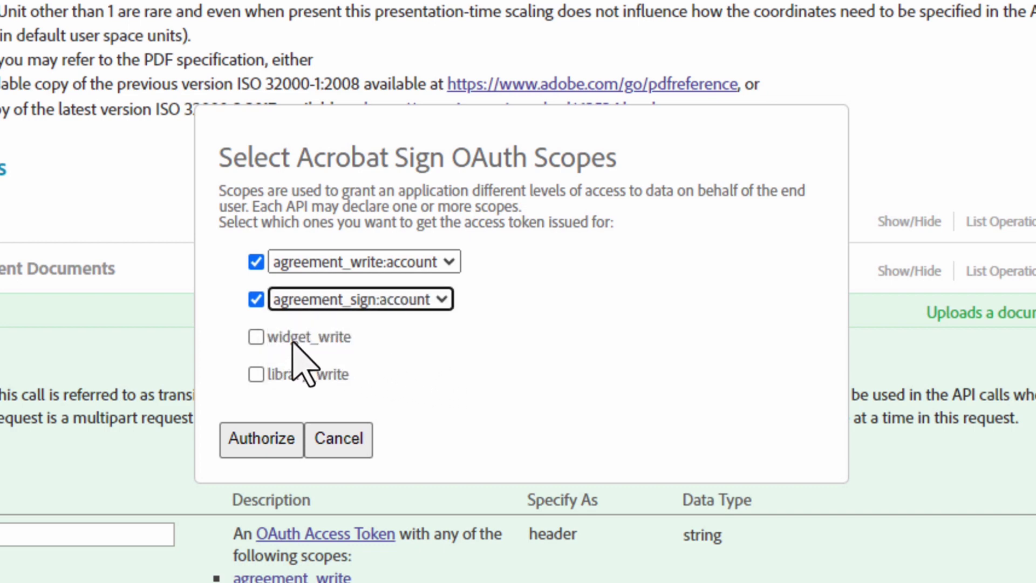
Step: Add the widget_write:account and library_write:account scopes to the token request
click(256, 337)
click(422, 337)
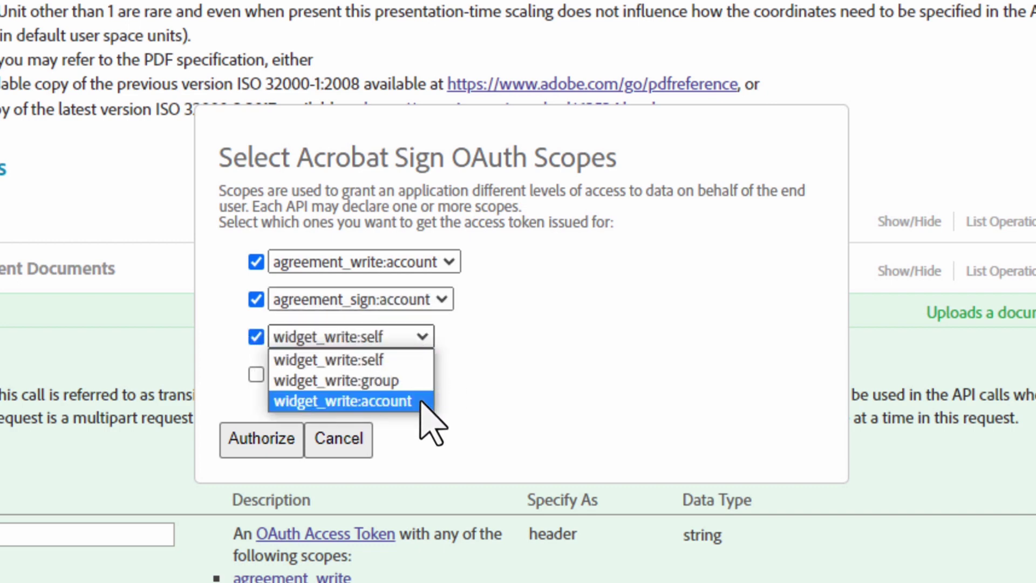
click(421, 402)
click(257, 374)
click(420, 374)
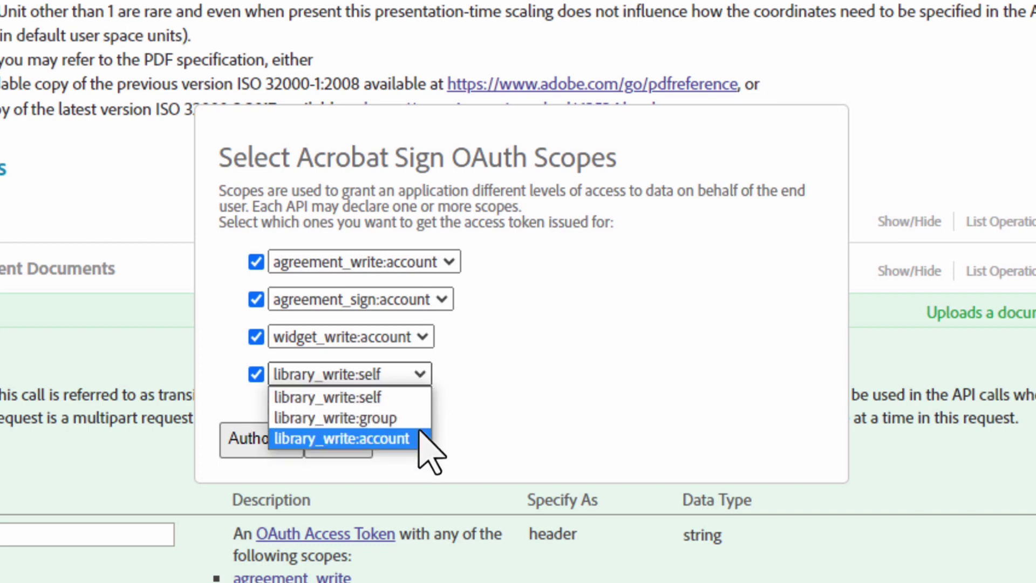
click(420, 436)
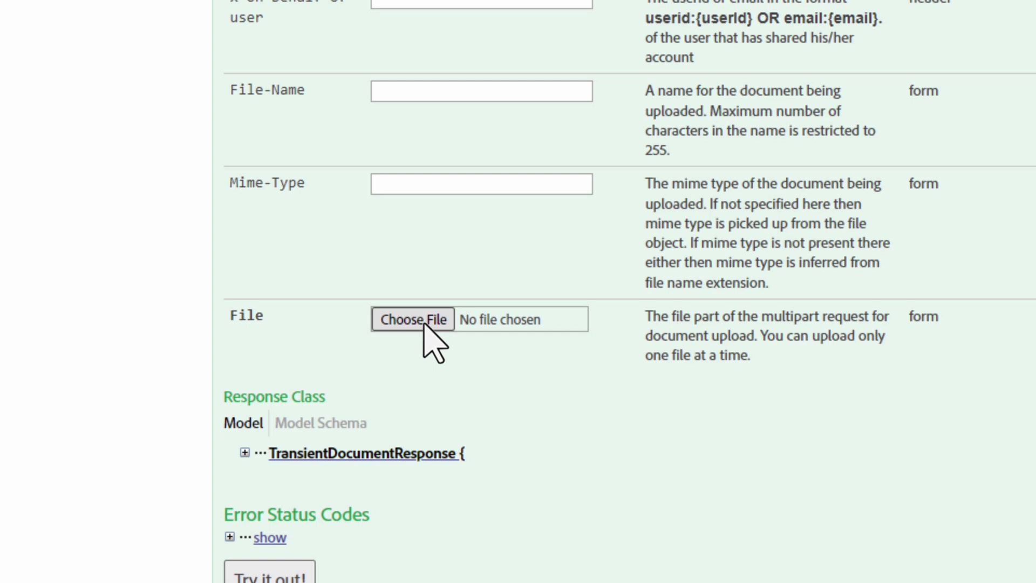
Step: Upload TEST.txt through POST /transientDocuments and check the 201 response's transientDocumentId
click(413, 320)
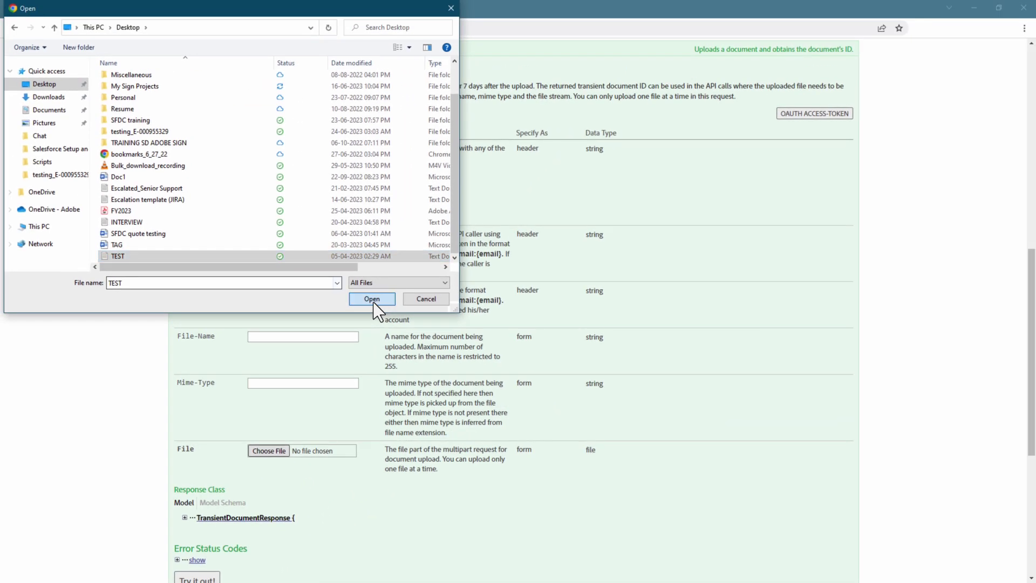
click(622, 23)
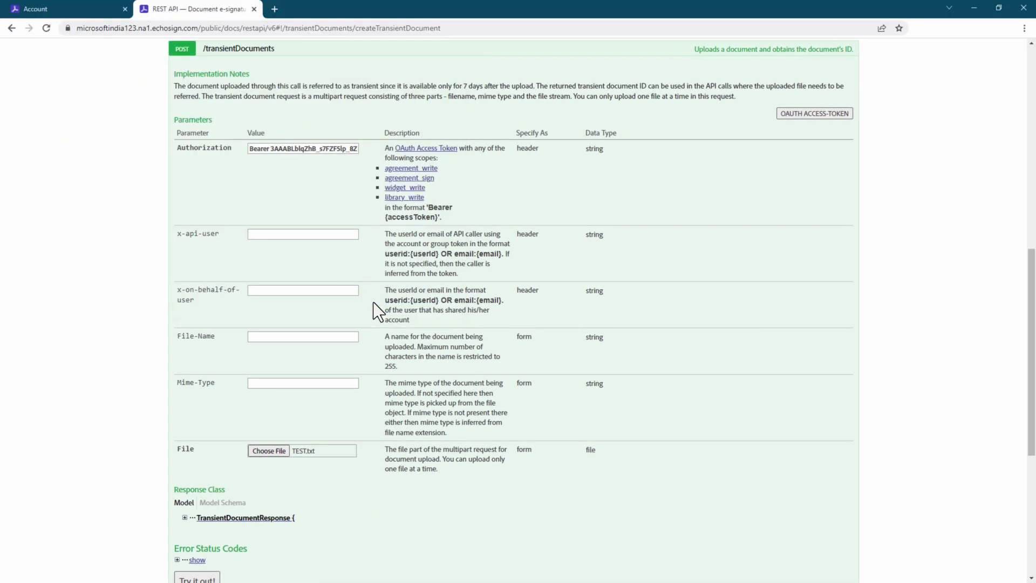
scroll(373, 302, down, 2)
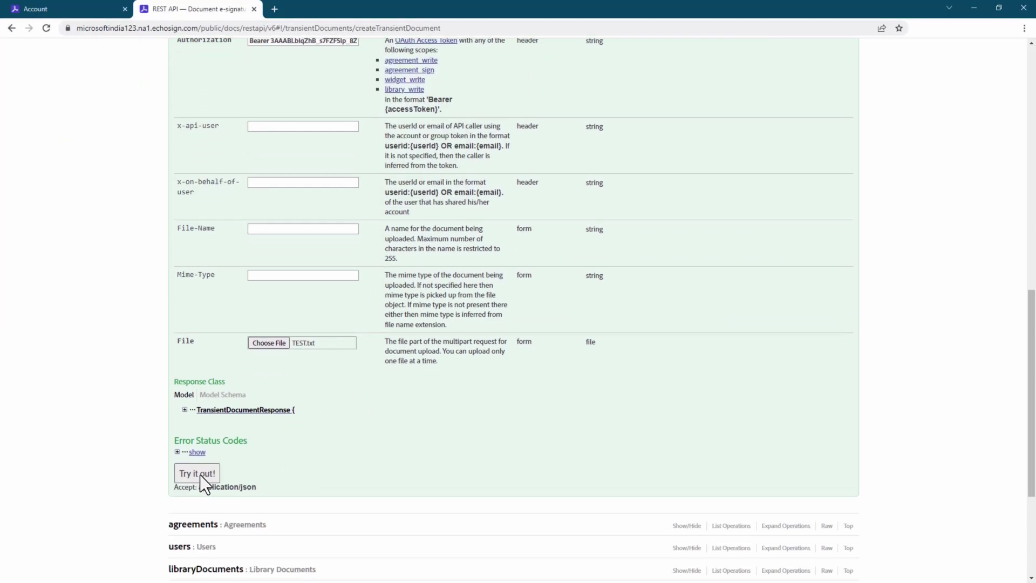
click(197, 473)
scroll(199, 475, down, 4)
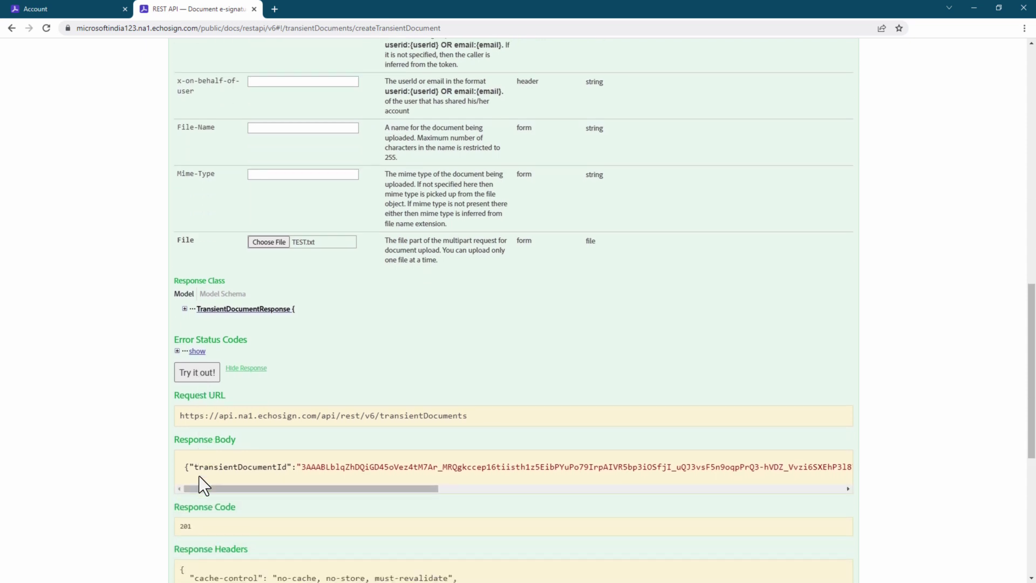
scroll(198, 475, down, 2)
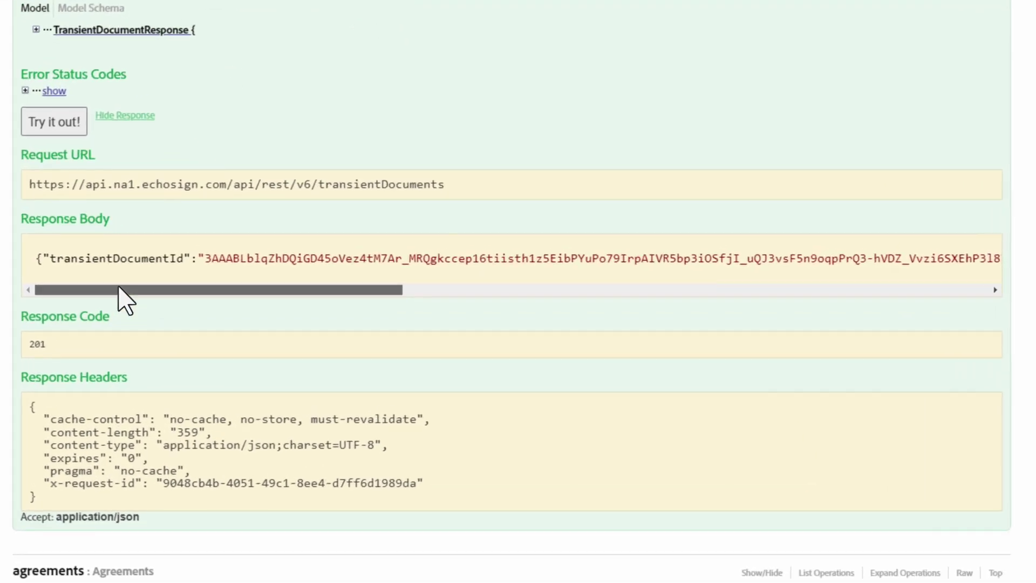
drag(118, 287, 134, 301)
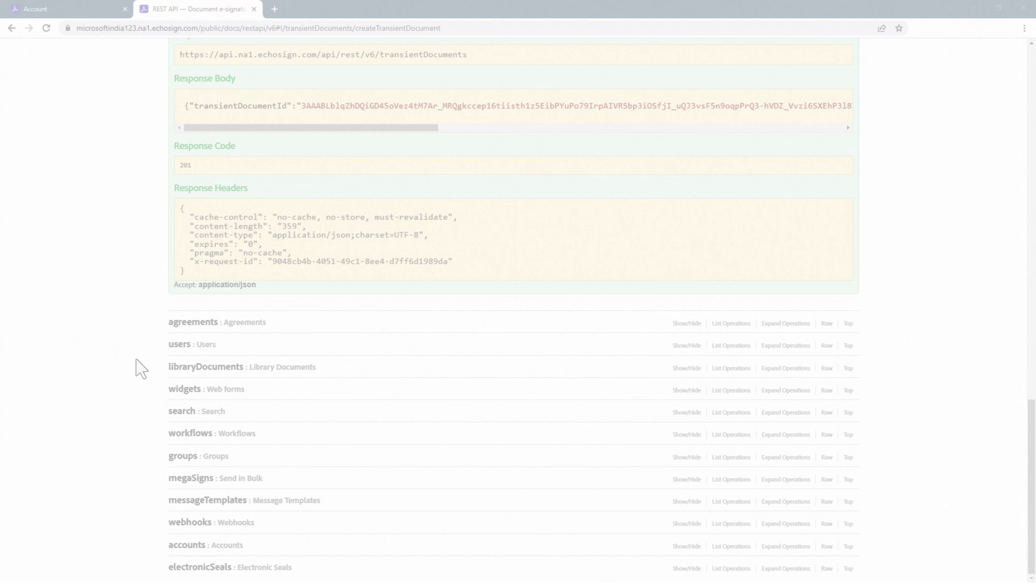
Step: In POST /agreements, authorize a fresh Bearer token scoped to agreement_write:account
click(192, 322)
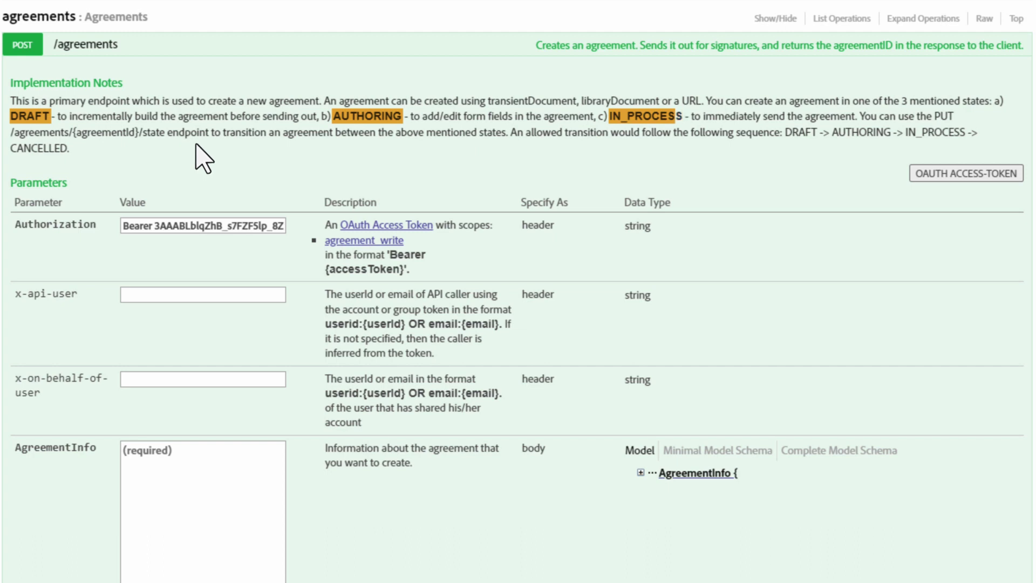
click(966, 174)
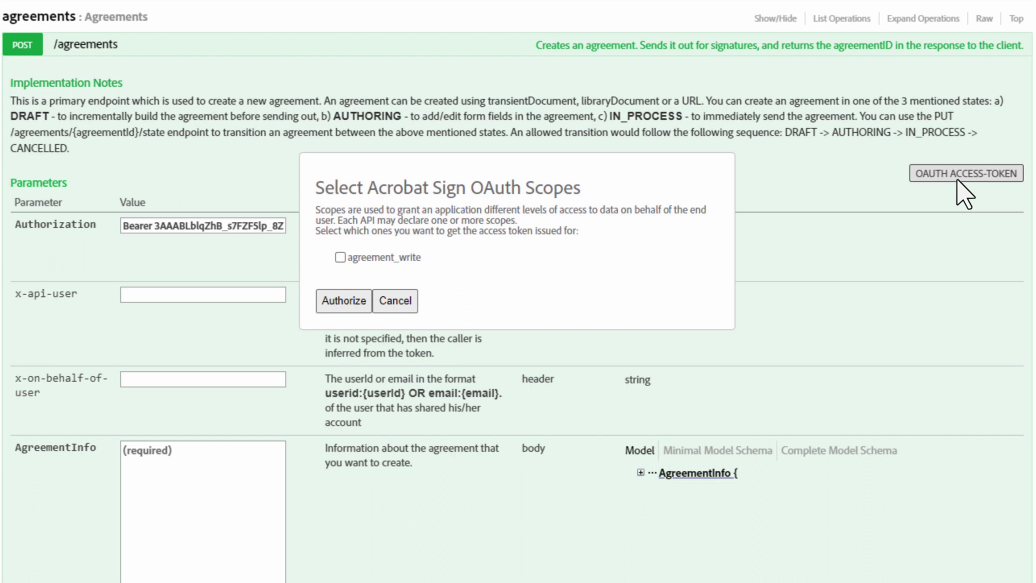
click(341, 257)
click(469, 258)
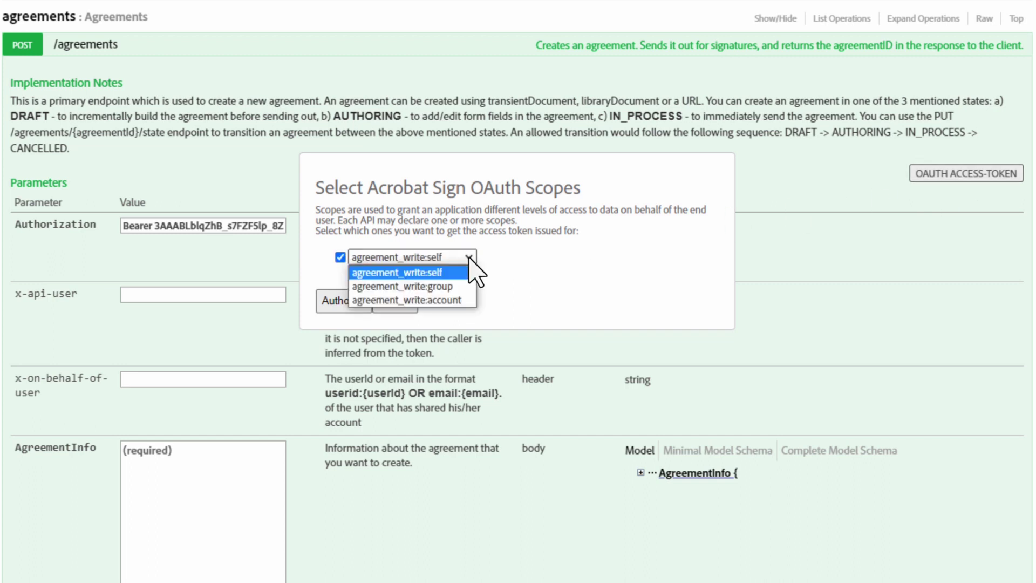
click(468, 301)
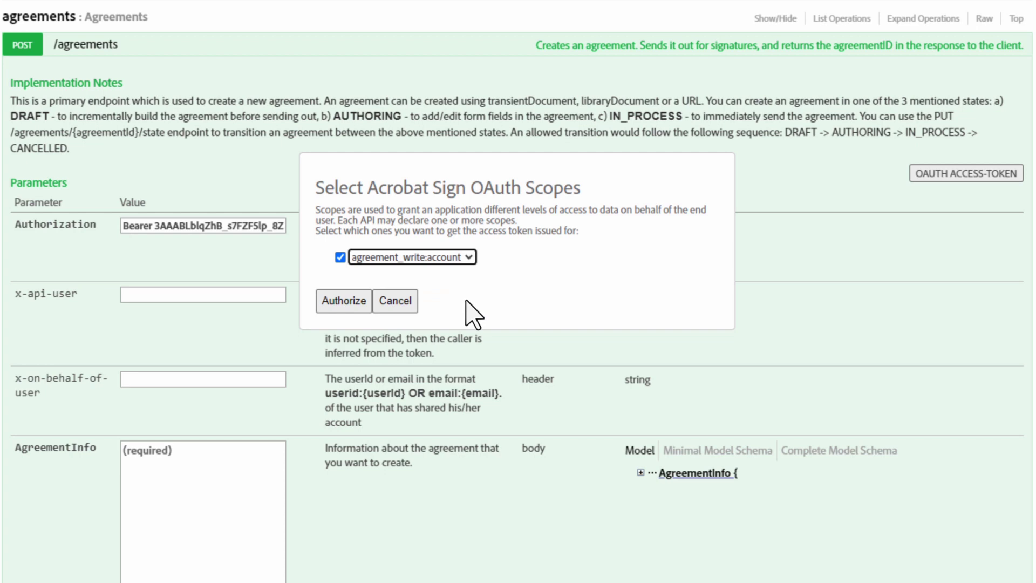
click(344, 301)
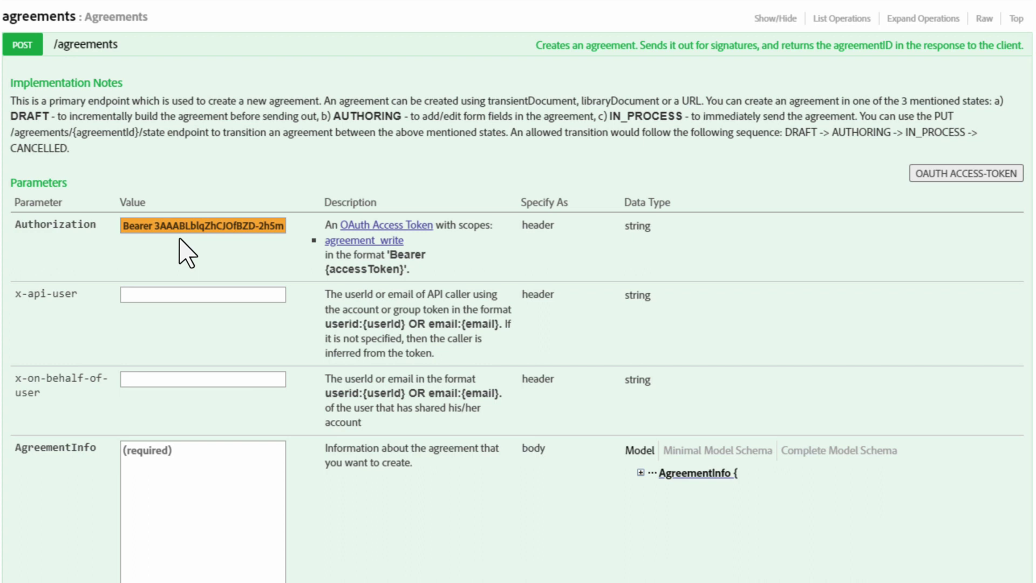
Step: Expand the AgreementInfo model description and briefly inspect the FileInfo model
scroll(187, 254, down, 2)
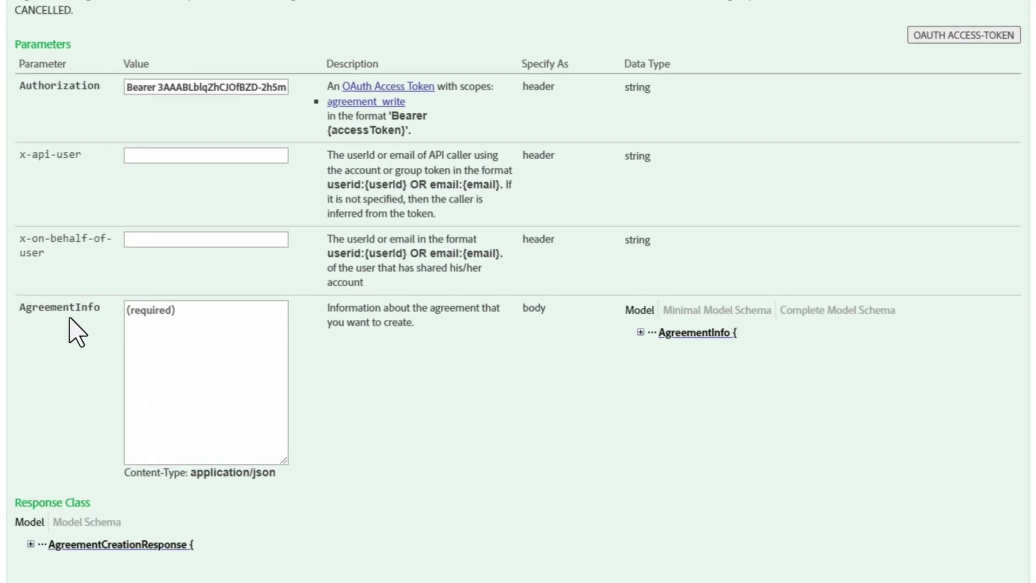
click(641, 333)
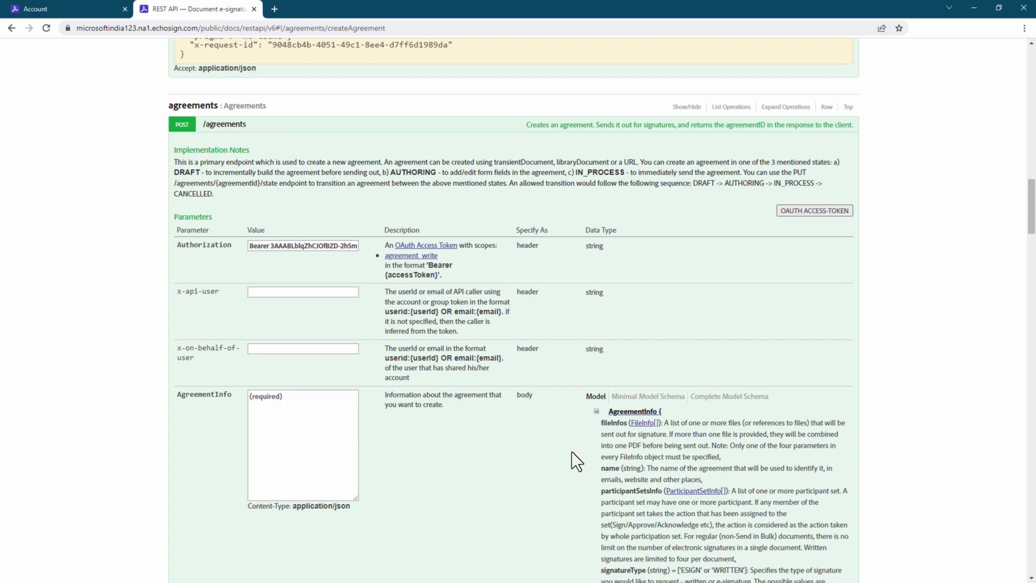
scroll(572, 451, down, 20)
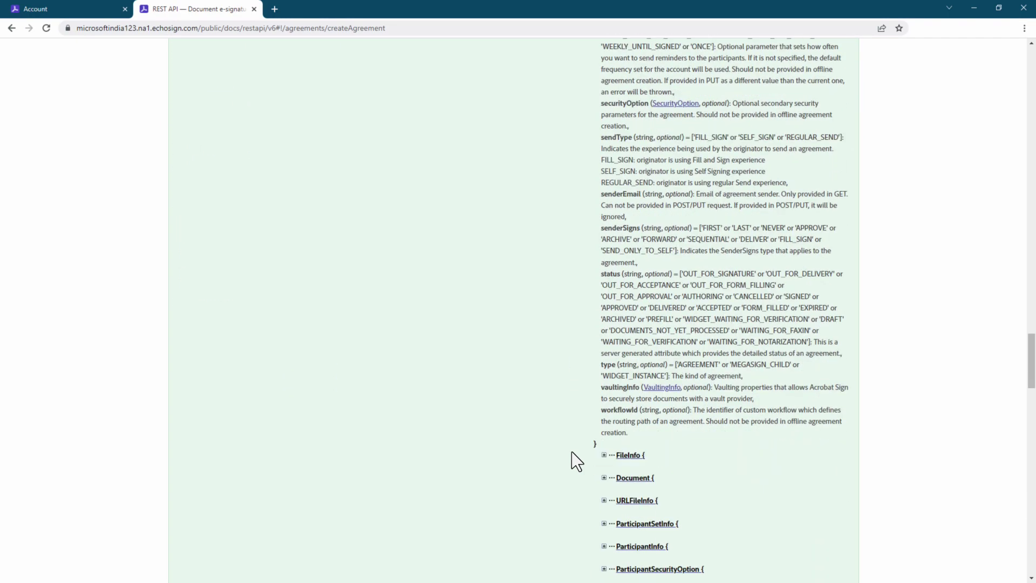
scroll(571, 451, down, 5)
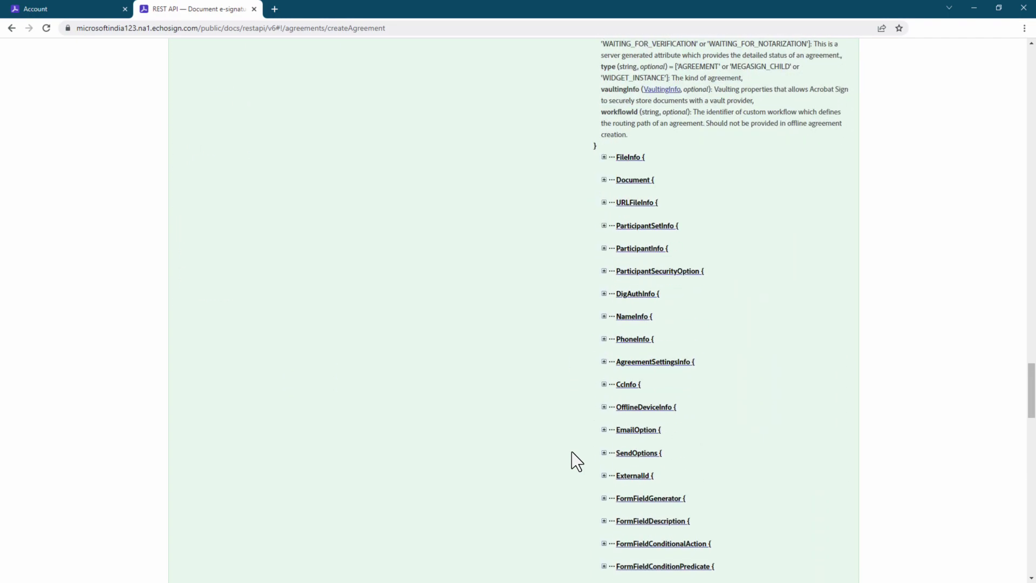
click(604, 155)
click(604, 156)
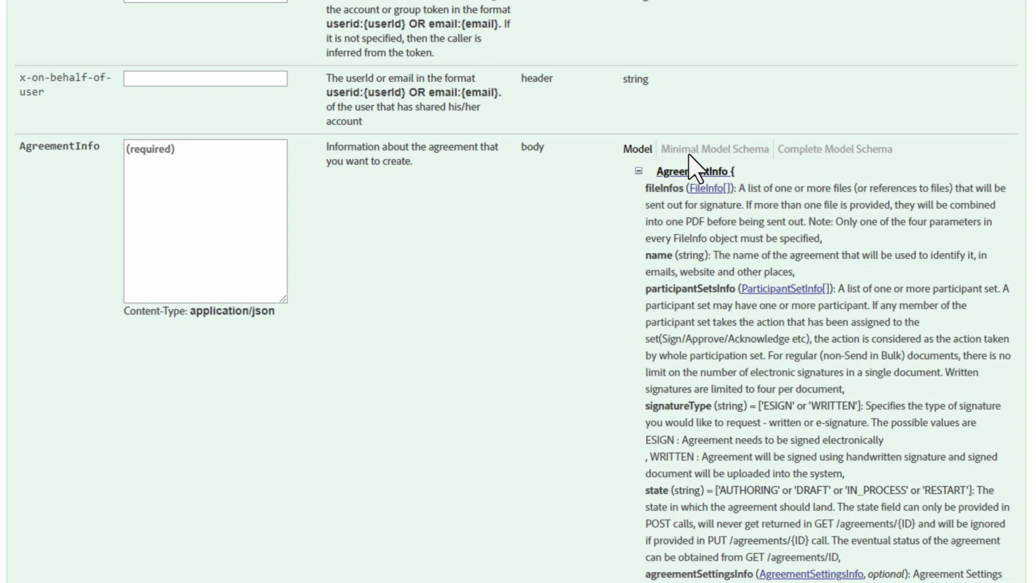
Step: Copy the AgreementInfo Minimal Model Schema into the body and enlarge the text box
click(701, 151)
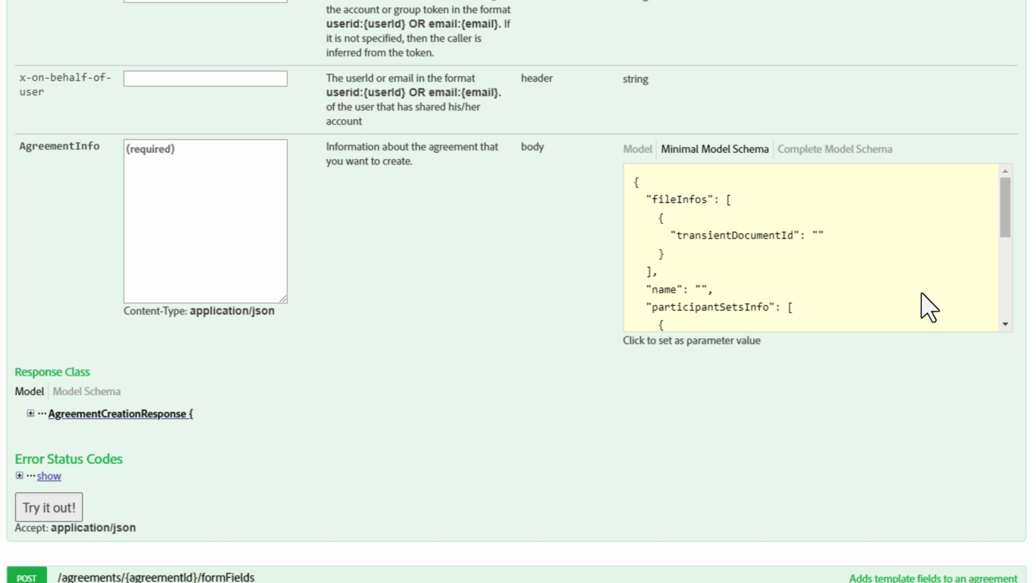
click(921, 295)
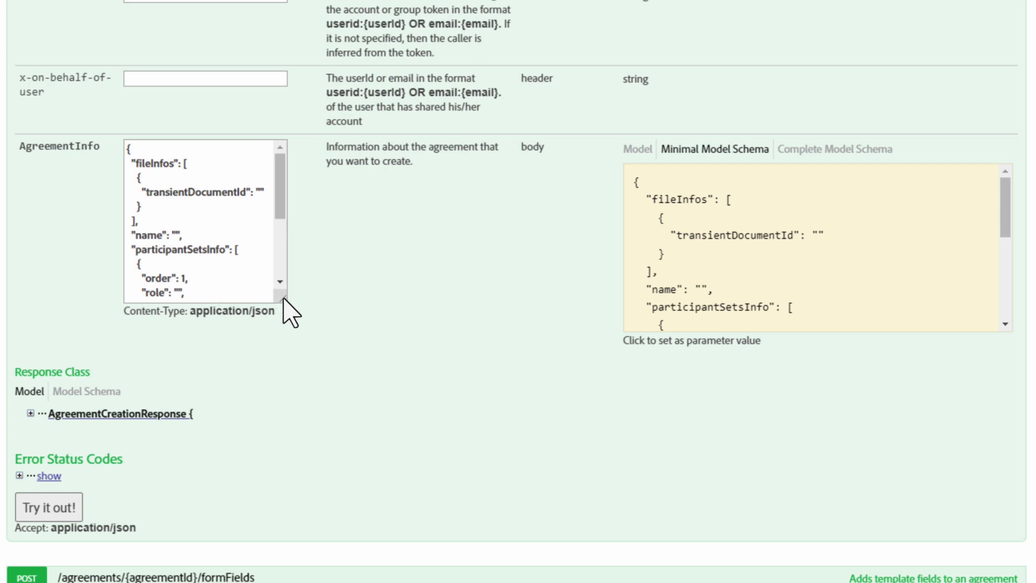
drag(282, 300, 410, 400)
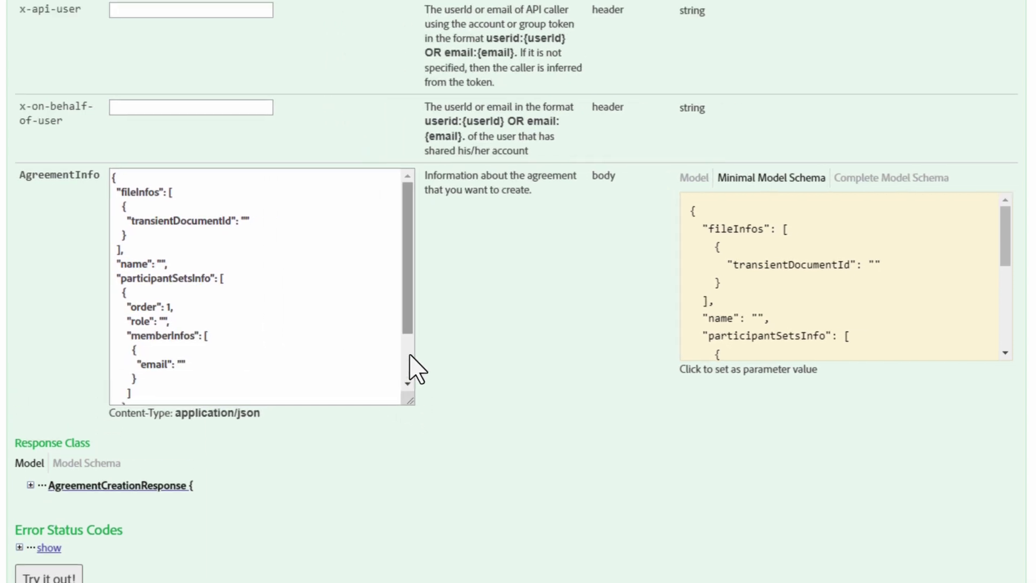
mouse_move(408, 250)
mouse_down()
mouse_move(407, 309)
mouse_move(407, 245)
mouse_up()
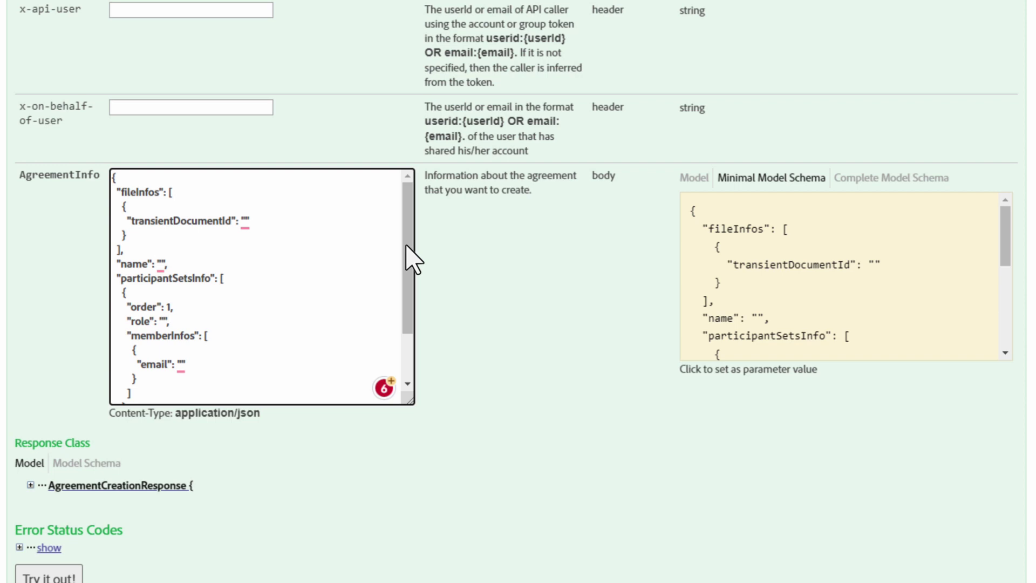
click(883, 189)
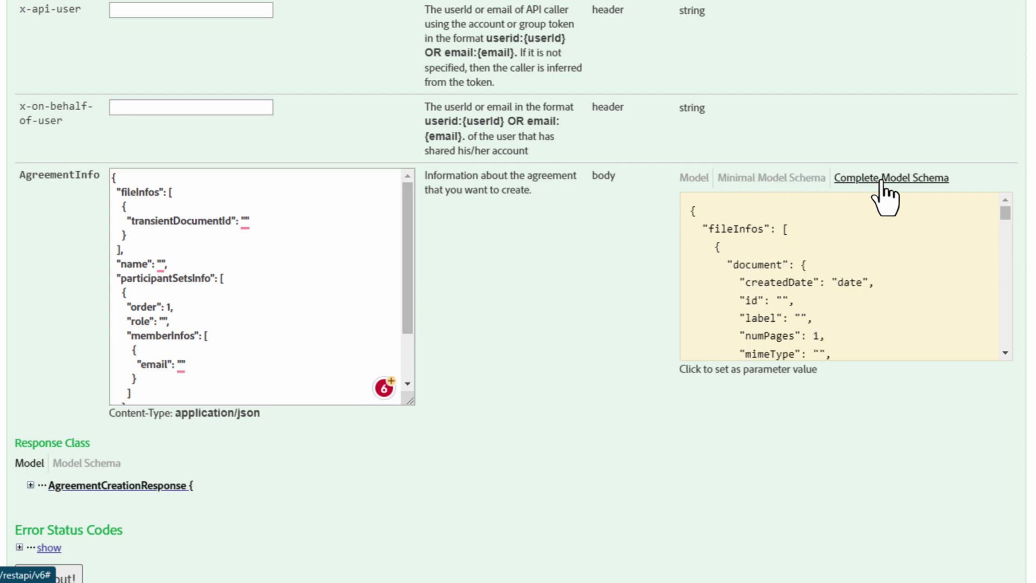
click(911, 295)
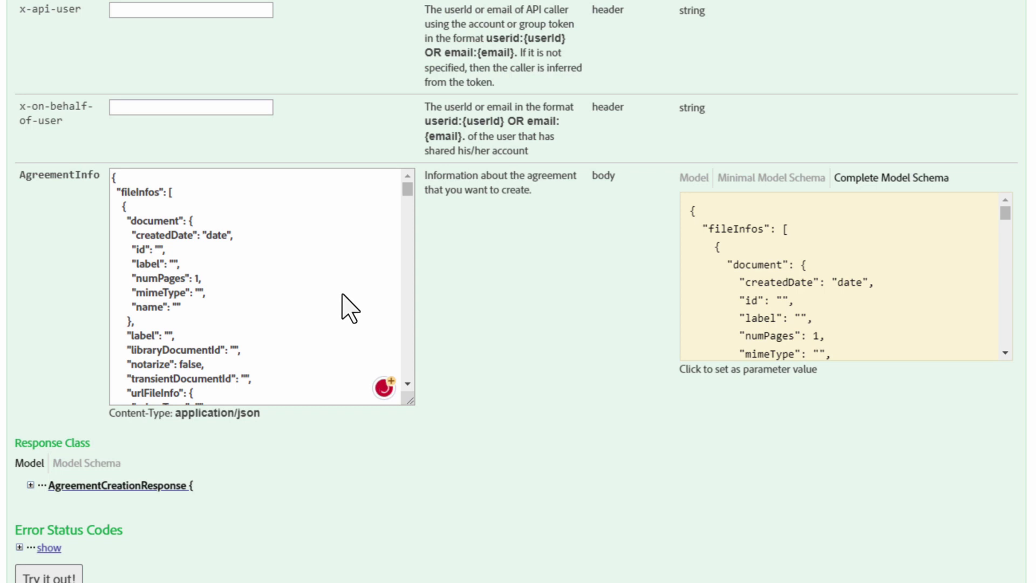
click(408, 202)
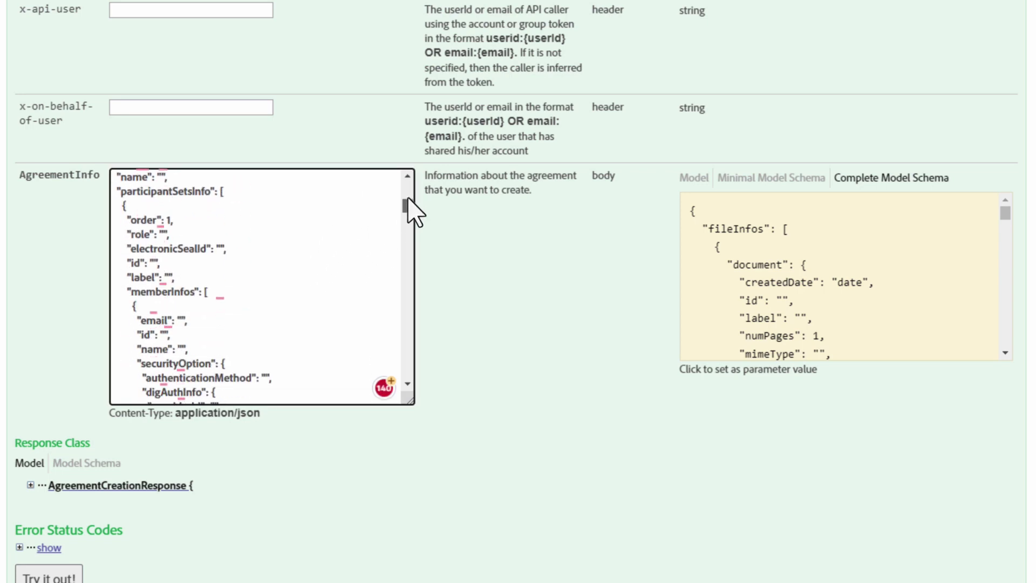
drag(408, 202, 408, 372)
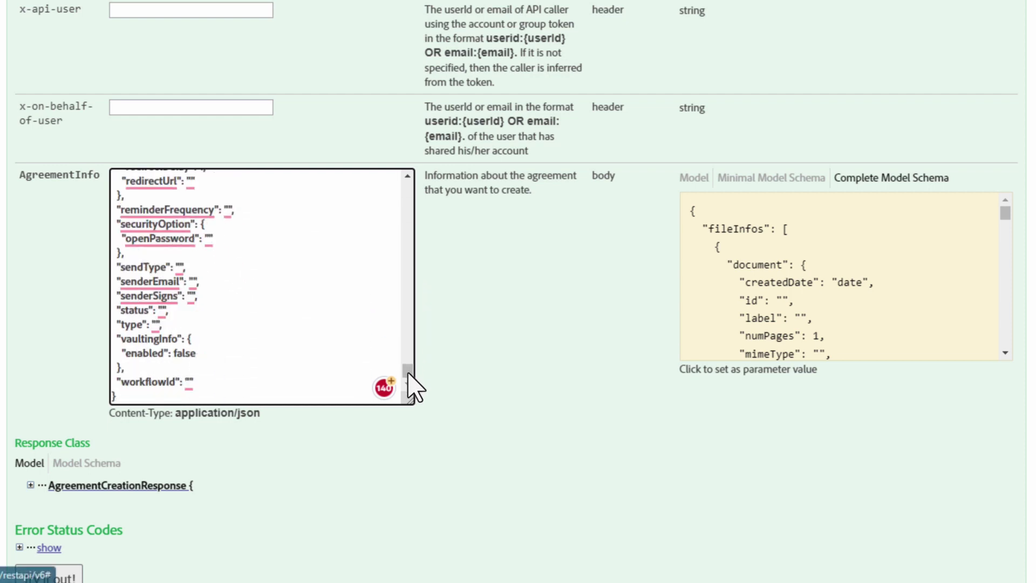
click(759, 180)
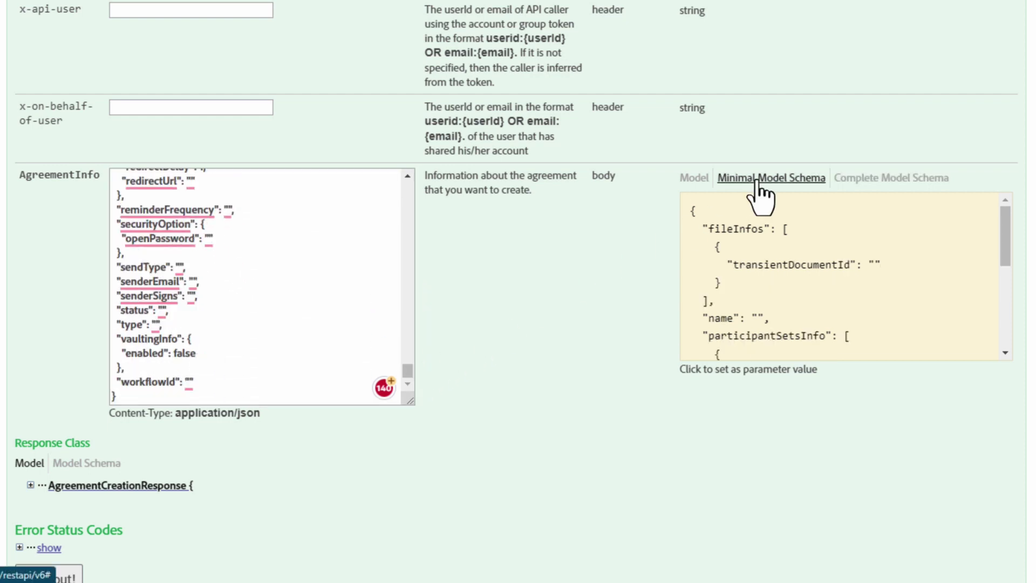
click(777, 291)
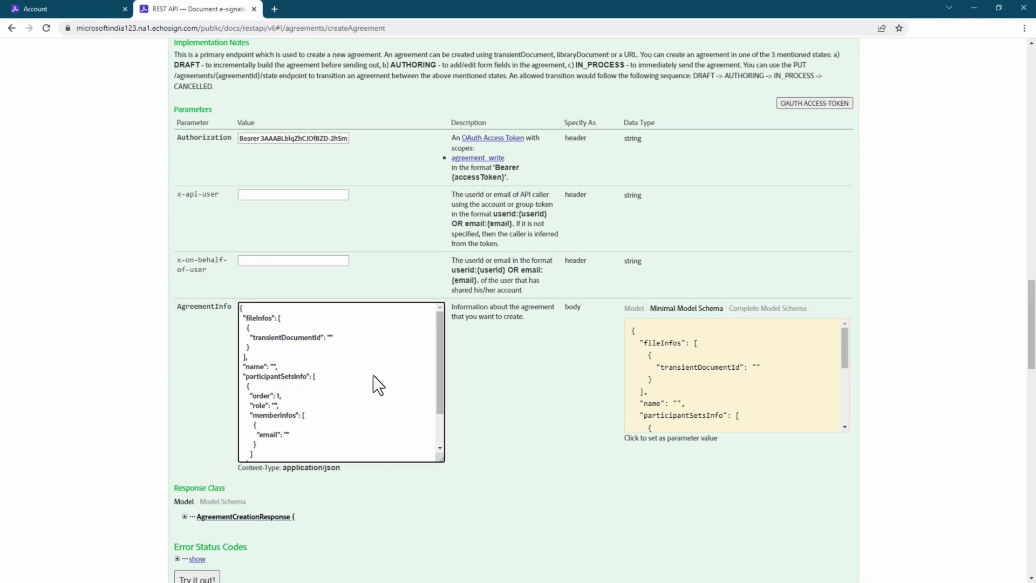
Step: Copy the transientDocumentId from the upload response and paste it into the AgreementInfo fileInfos entry
scroll(312, 278, up, 7)
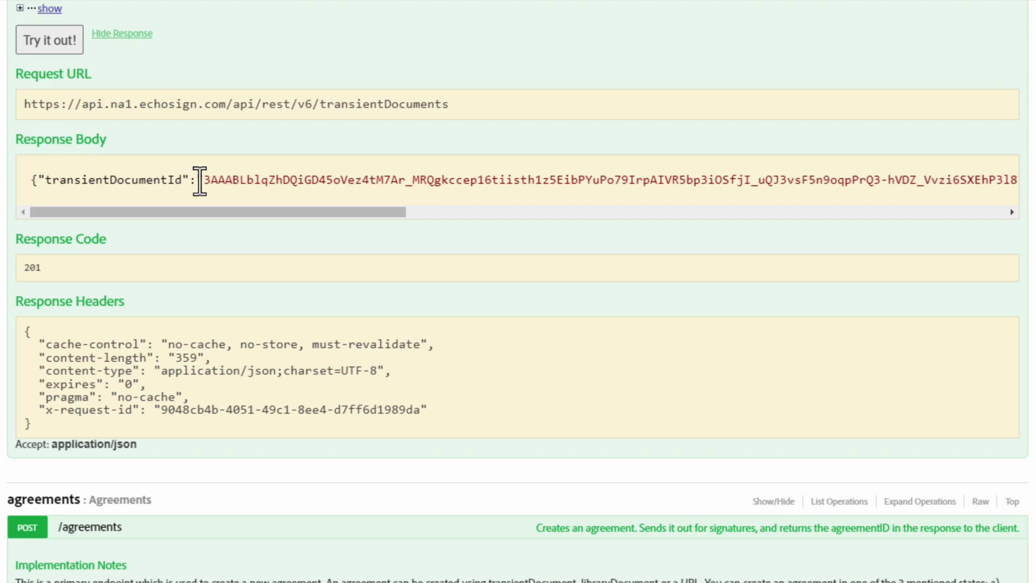
drag(300, 160, 842, 161)
right_click(841, 161)
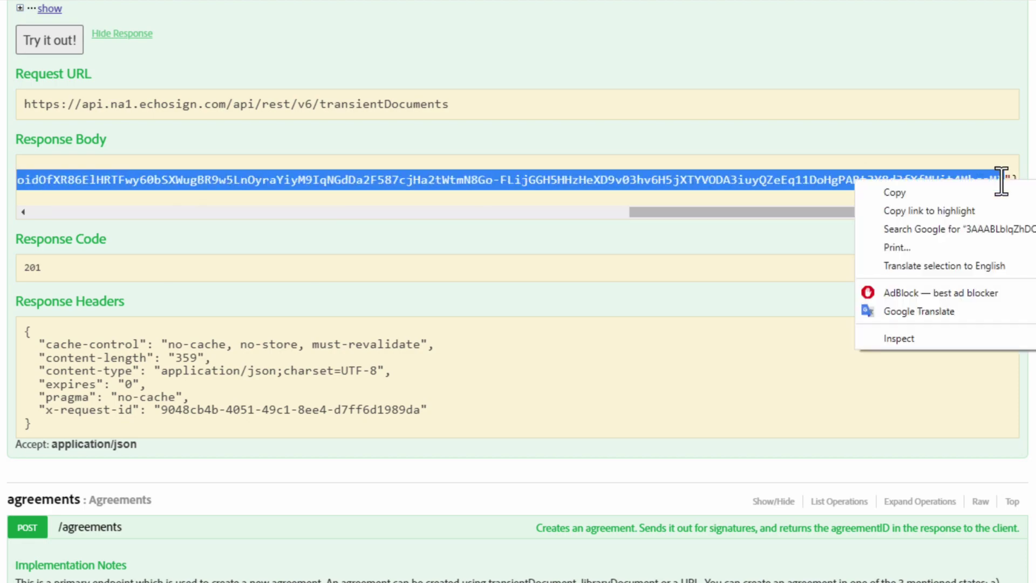
click(923, 194)
scroll(918, 204, down, 12)
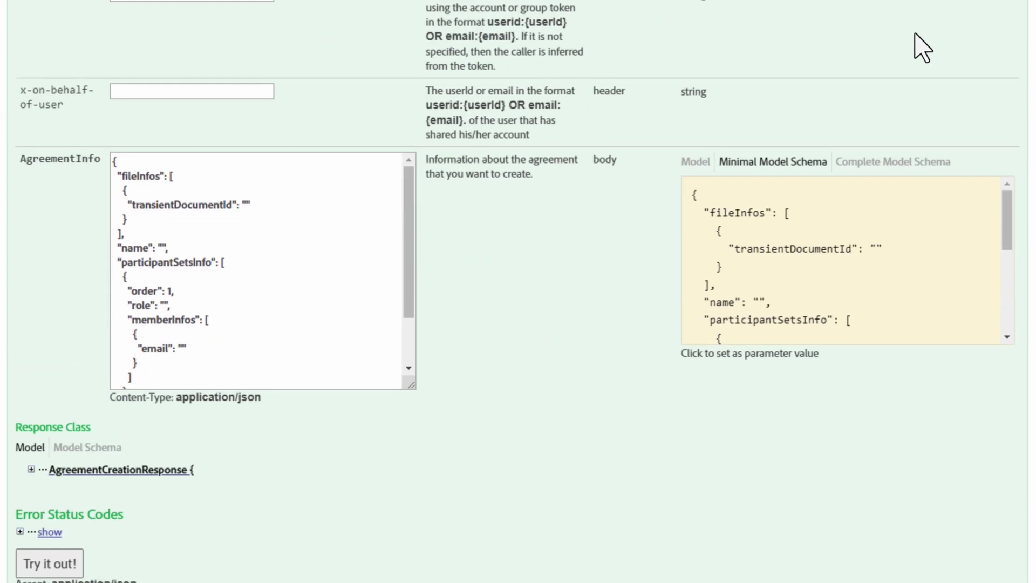
right_click(252, 198)
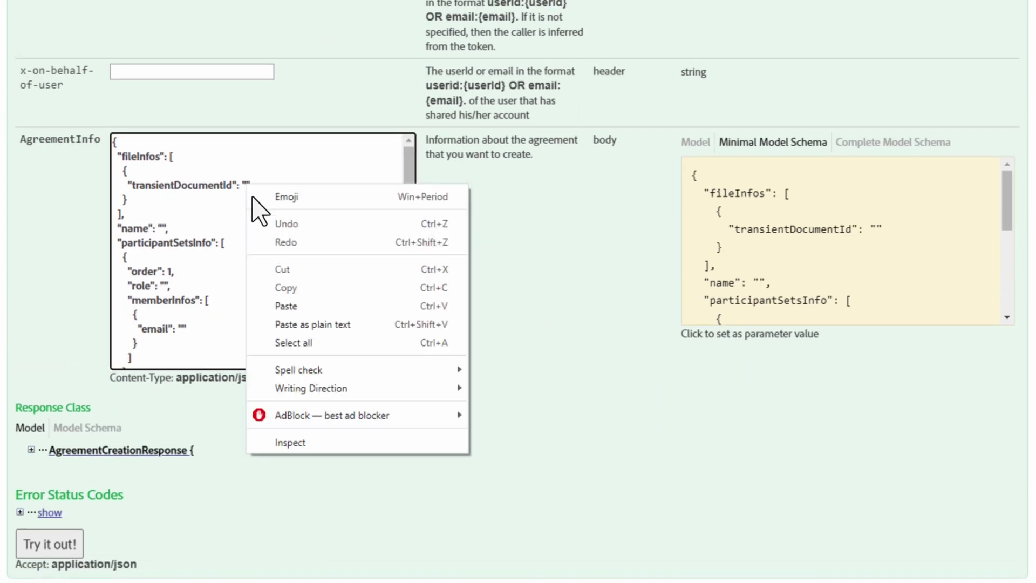
click(301, 305)
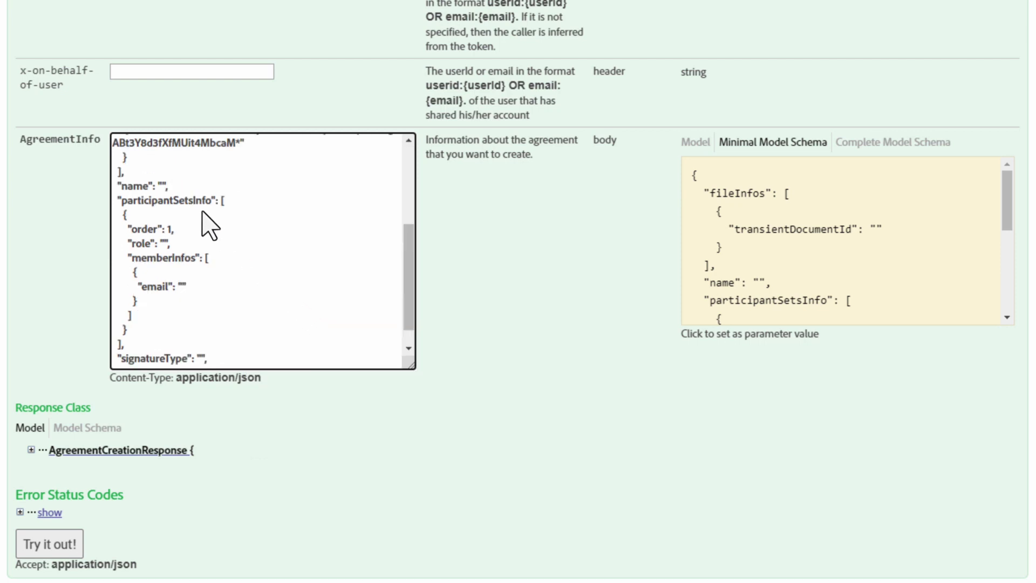
Step: Enter 'Test Agreement 1' as the name and SIGNER as the role, checking ParticipantSetInfo roles
click(165, 186)
text(Test Agreement 1)
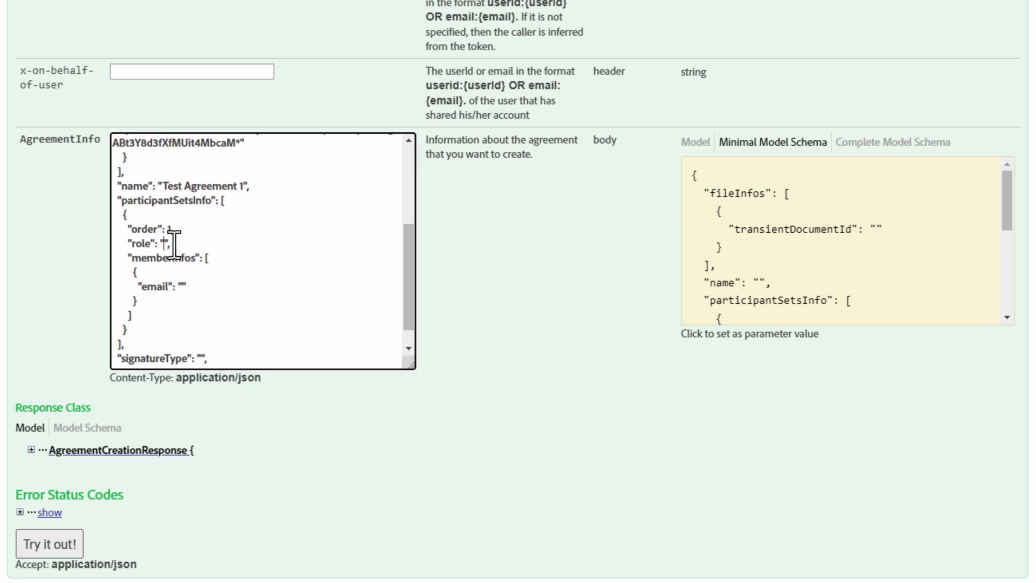
text(SIGNER)
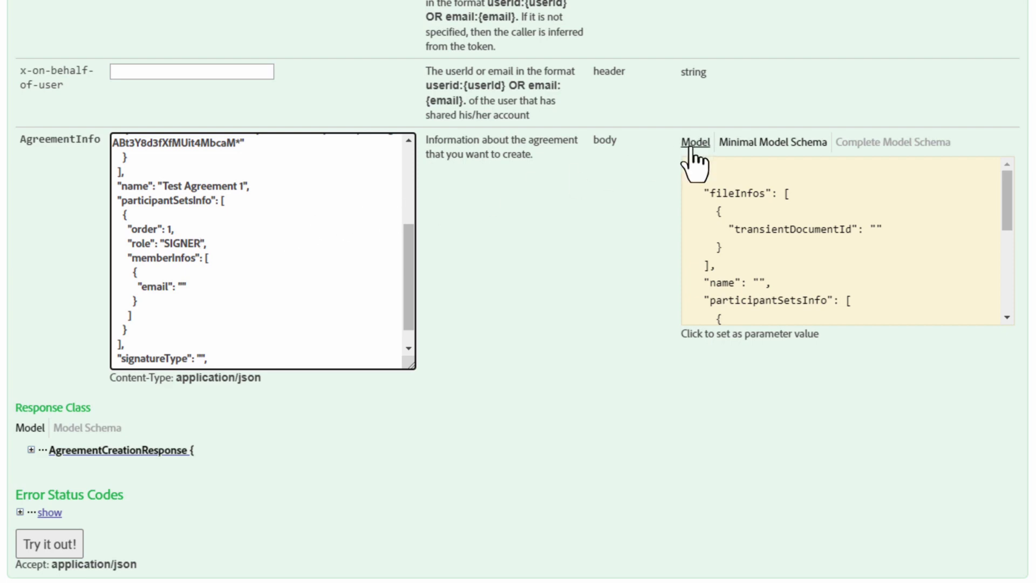
click(693, 154)
click(695, 164)
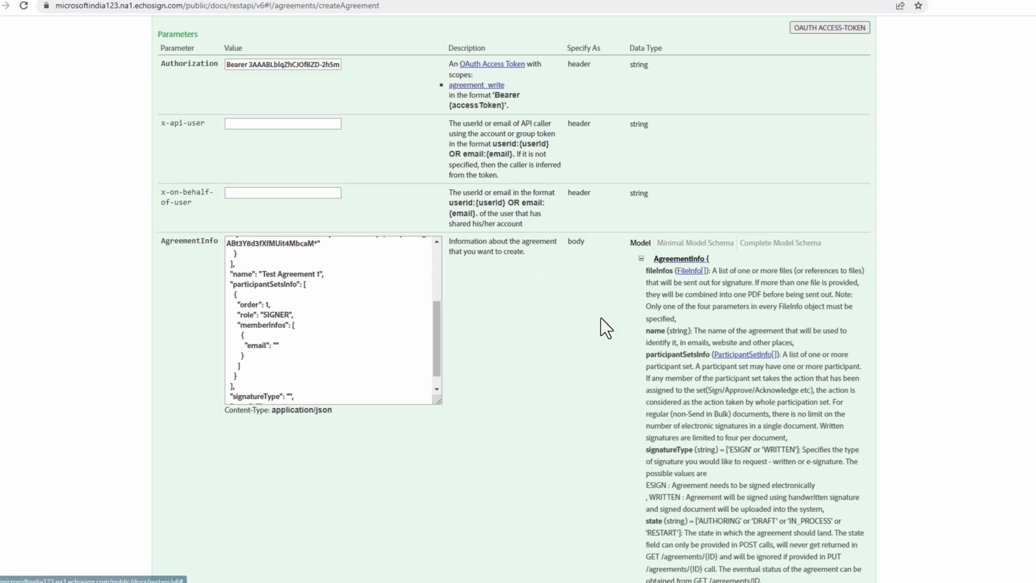
scroll(600, 318, down, 15)
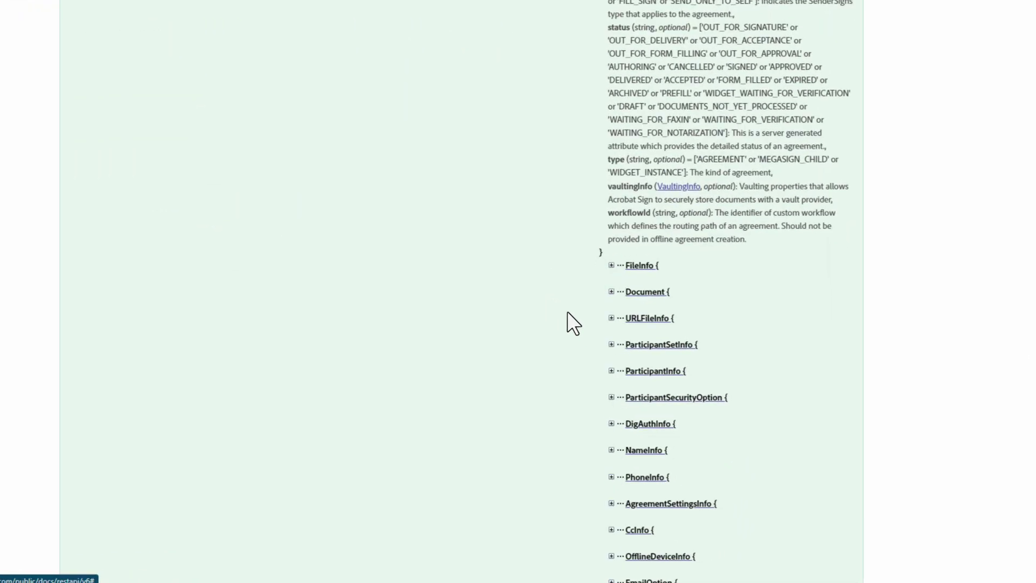
click(612, 344)
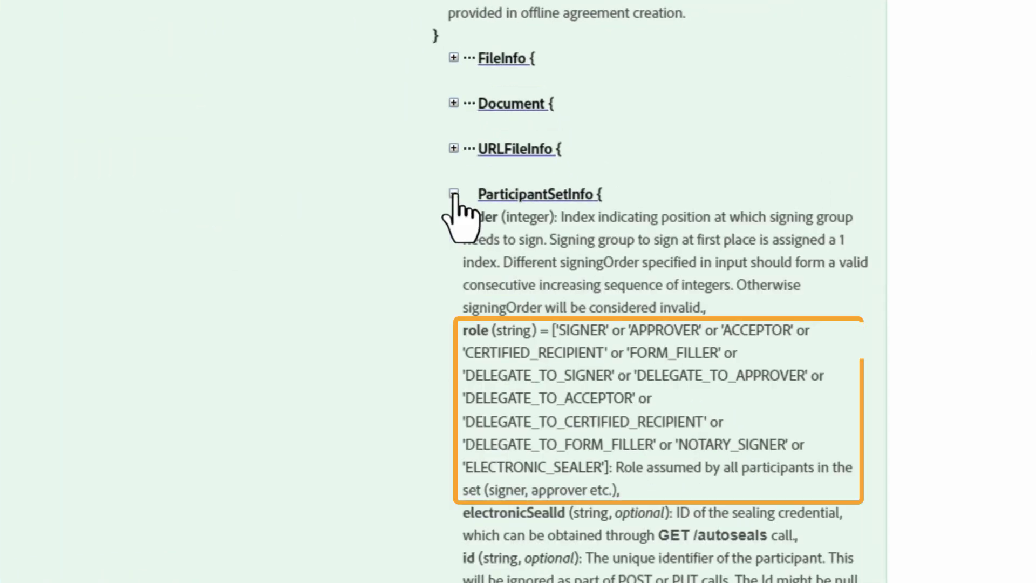
click(454, 195)
scroll(572, 328, up, 5)
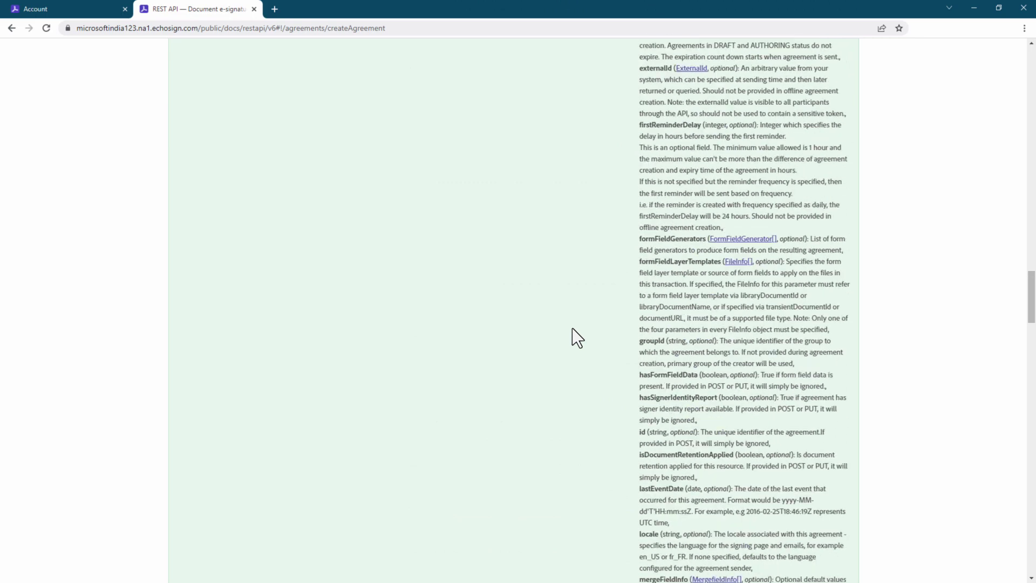
scroll(572, 328, up, 10)
Step: Enter the signer's e-mail address and set signatureType to ESIGN after checking allowed types
click(642, 162)
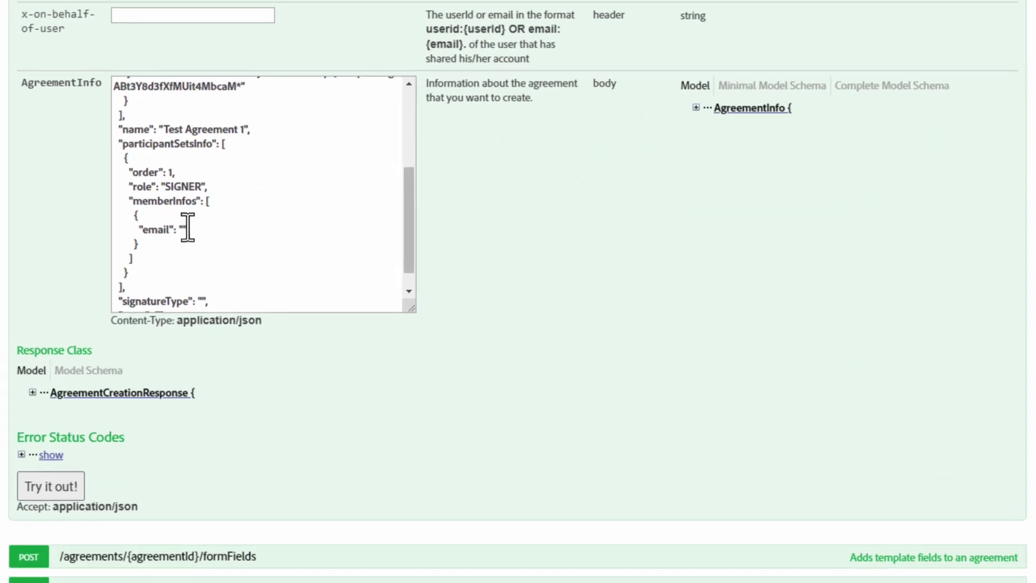
click(186, 229)
text(test@xyz.)
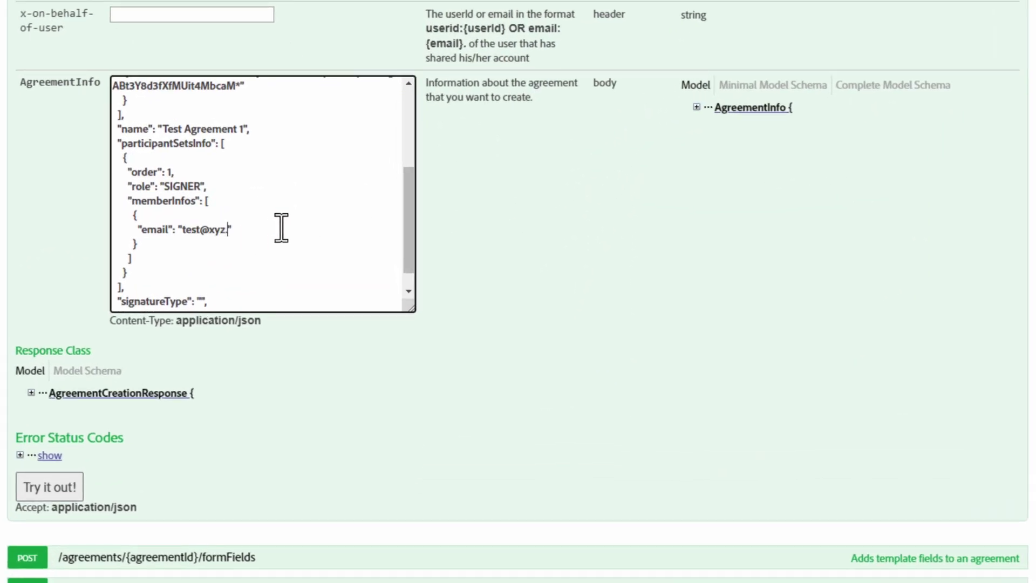
scroll(281, 228, down, 1)
text(com)
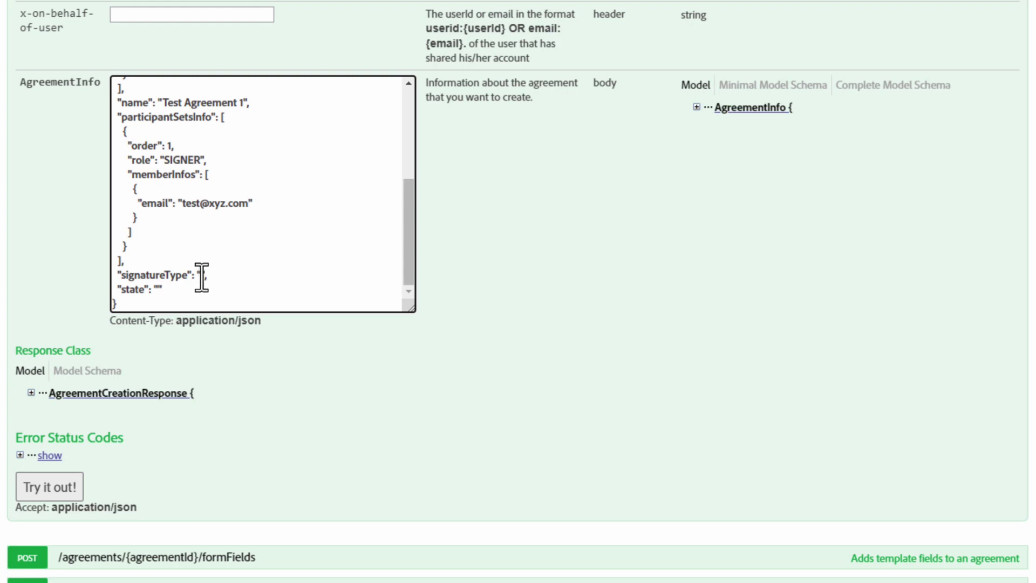
click(696, 107)
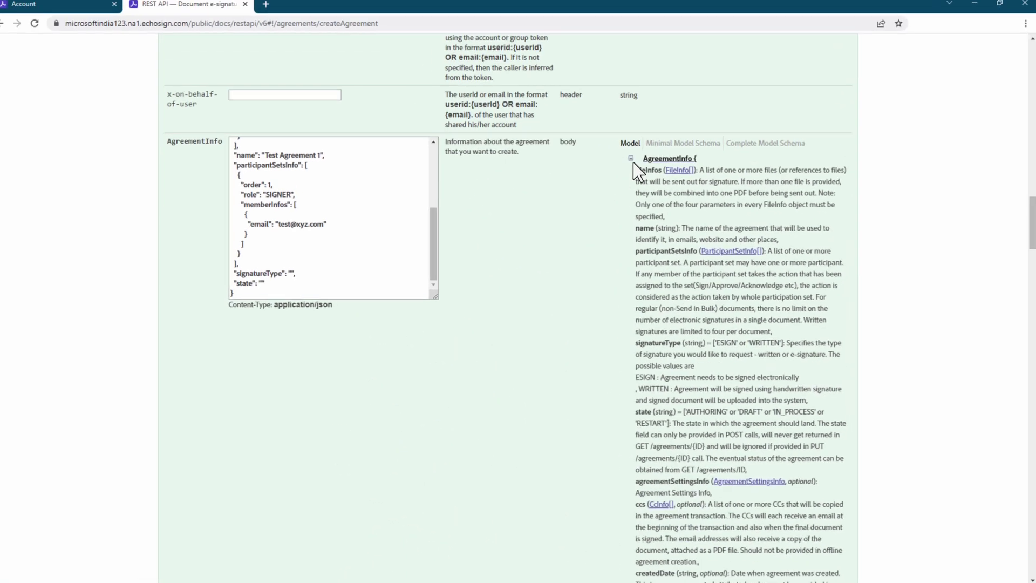
click(629, 162)
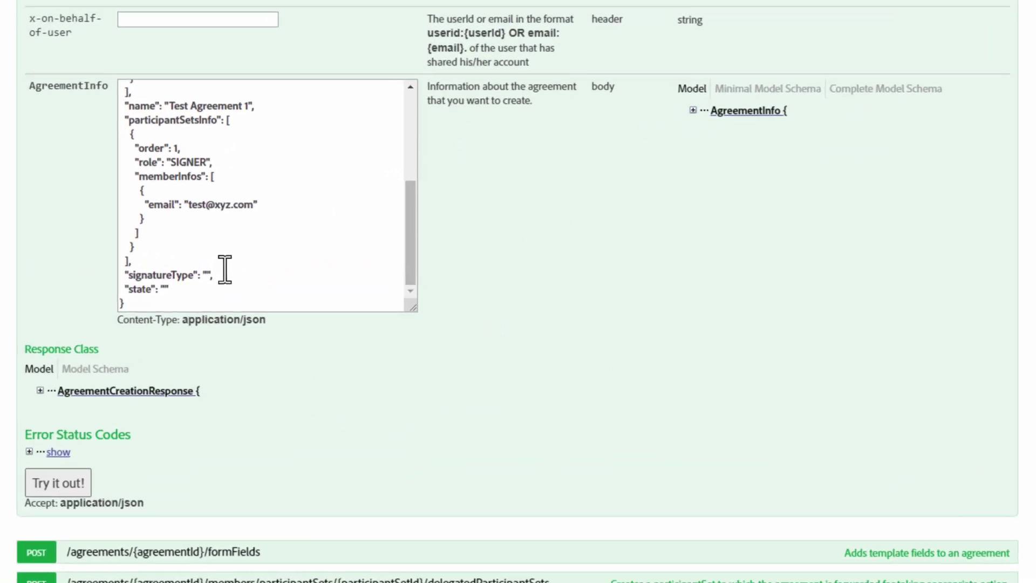
click(210, 273)
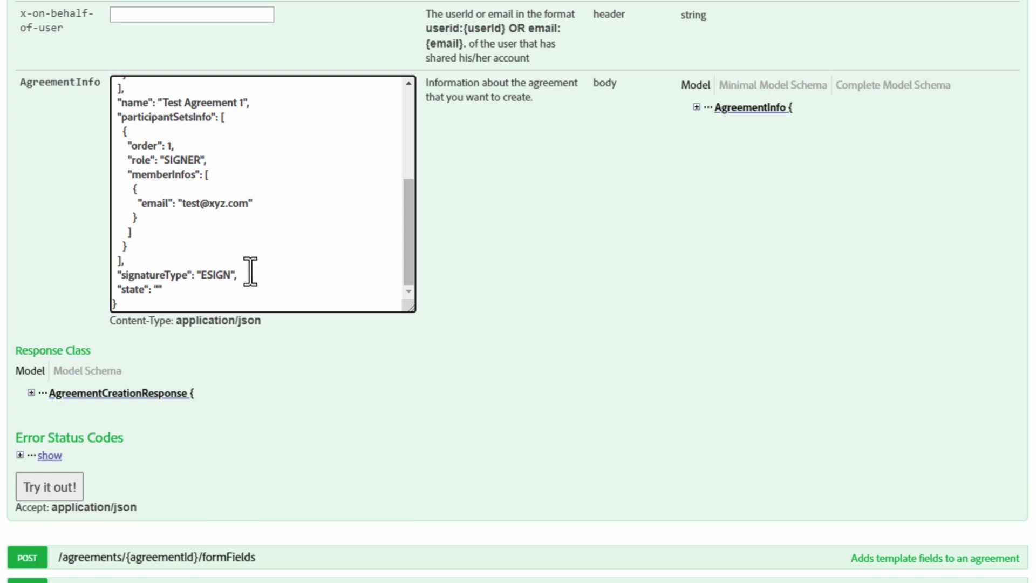
scroll(497, 254, up, 8)
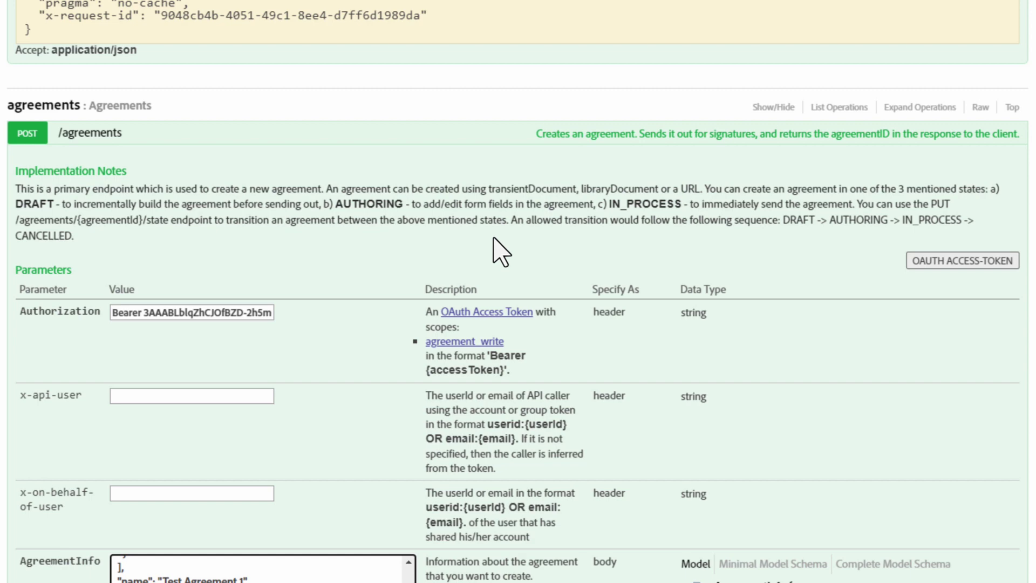
Step: Copy IN_PROCESS from the Implementation Notes and paste it as the request body's state value
drag(610, 204, 660, 207)
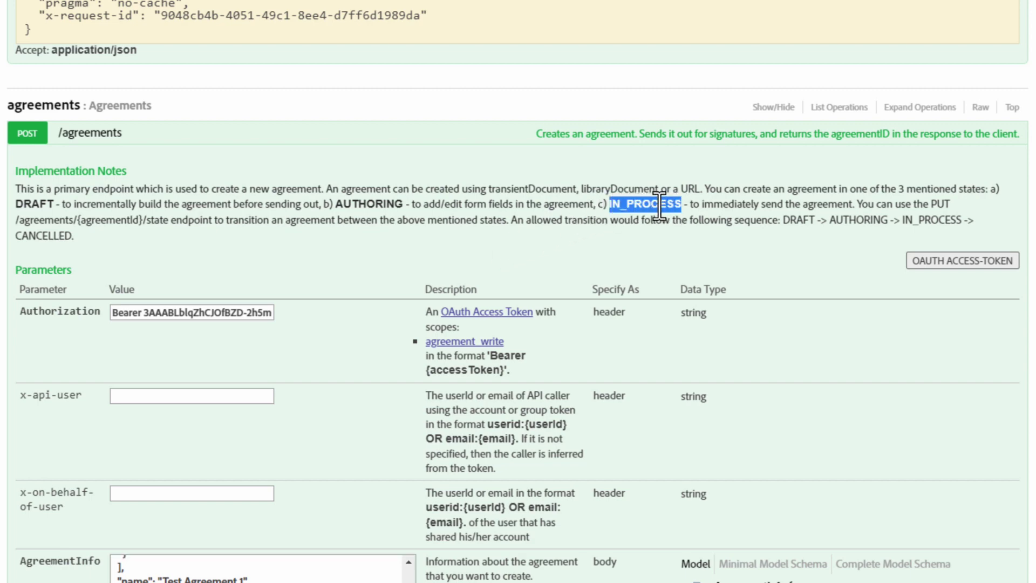
right_click(659, 206)
click(673, 211)
click(672, 214)
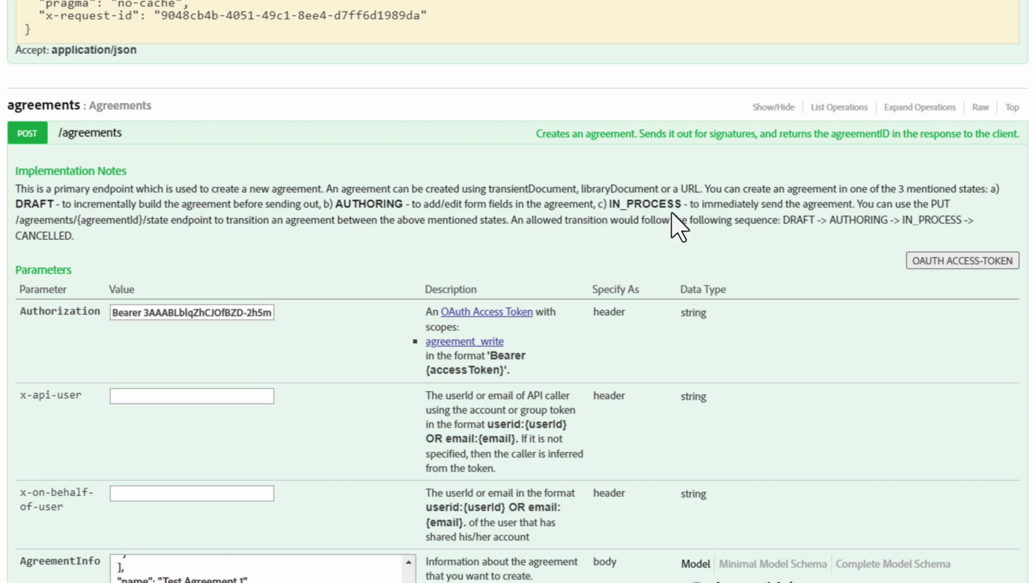
scroll(675, 226, down, 8)
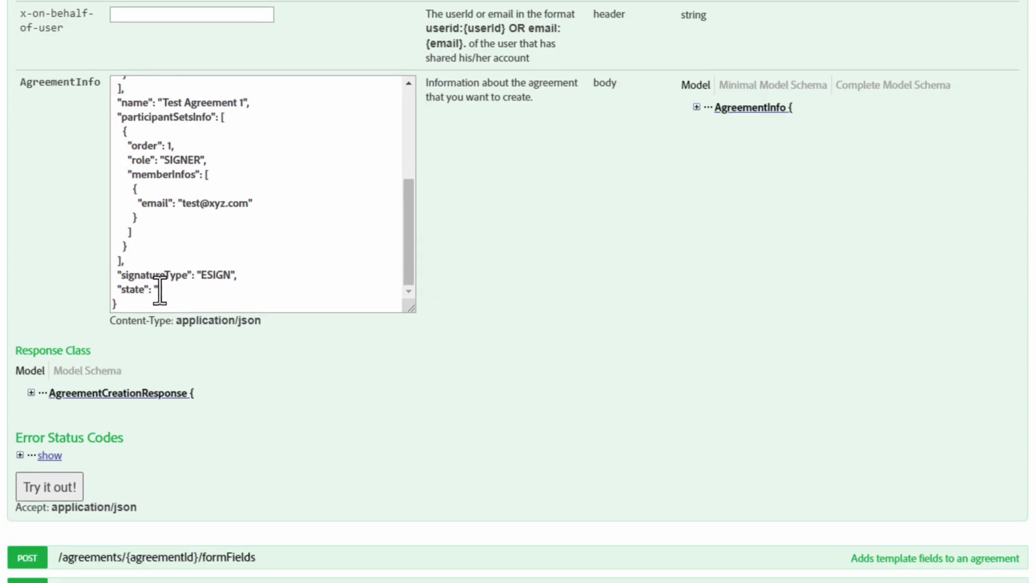
click(158, 290)
right_click(158, 290)
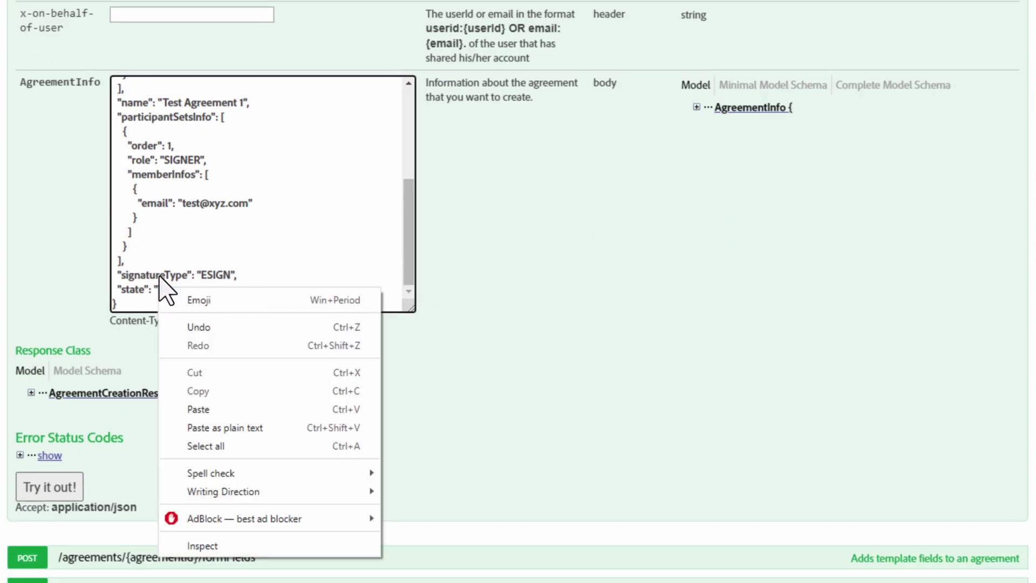
click(216, 410)
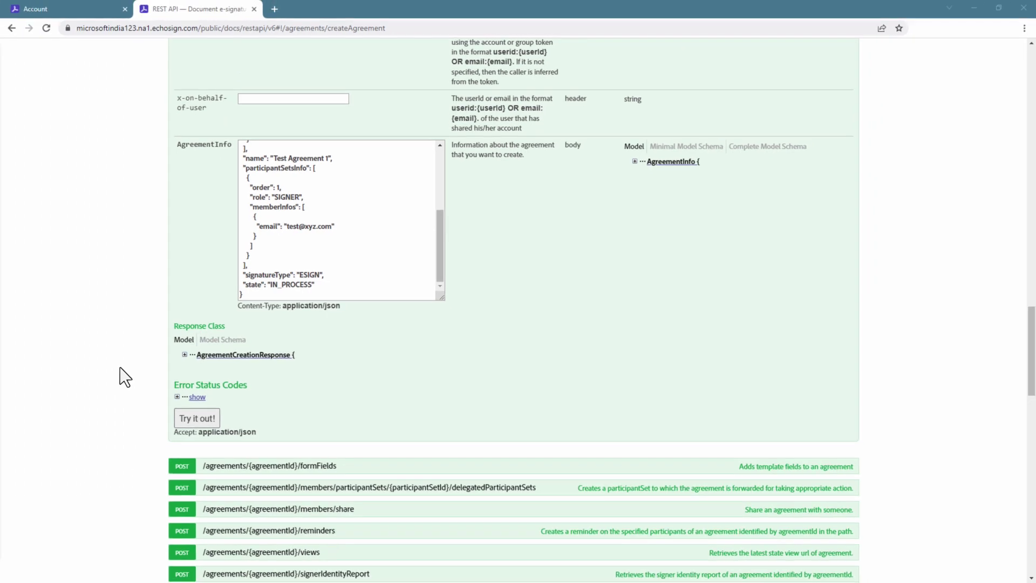
scroll(120, 370, down, 2)
Step: Send the POST /agreements request and check for response code 201 with the new agreement id
click(198, 312)
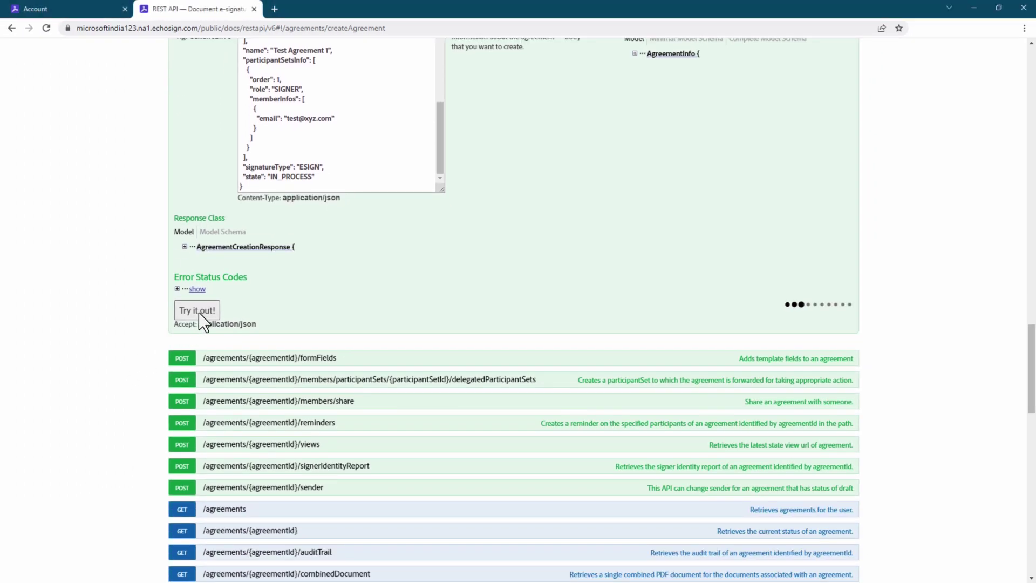
scroll(115, 314, down, 2)
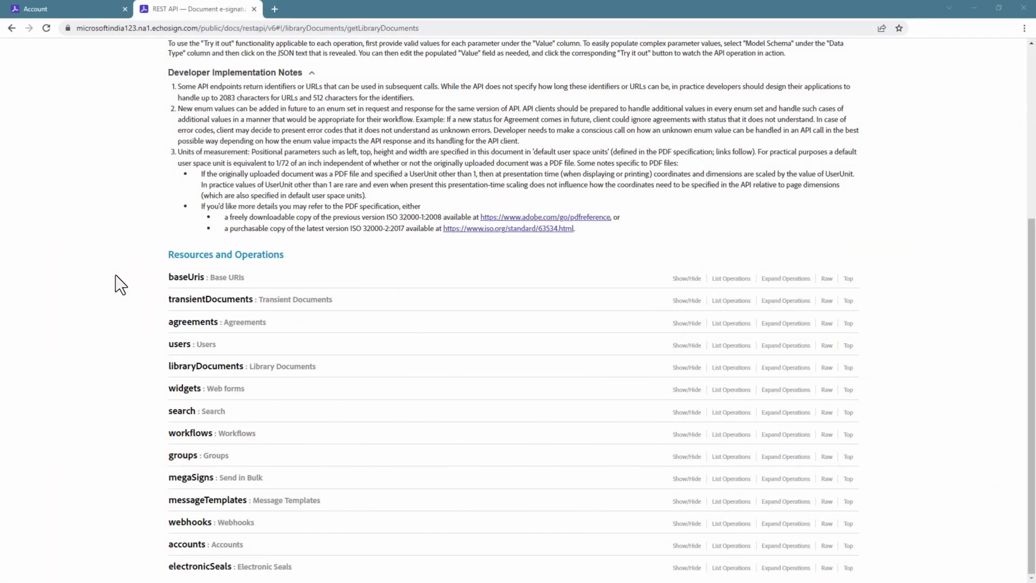
Step: Expand libraryDocuments, open the GET operation, and download the agreement's form data document
click(190, 367)
scroll(190, 367, down, 3)
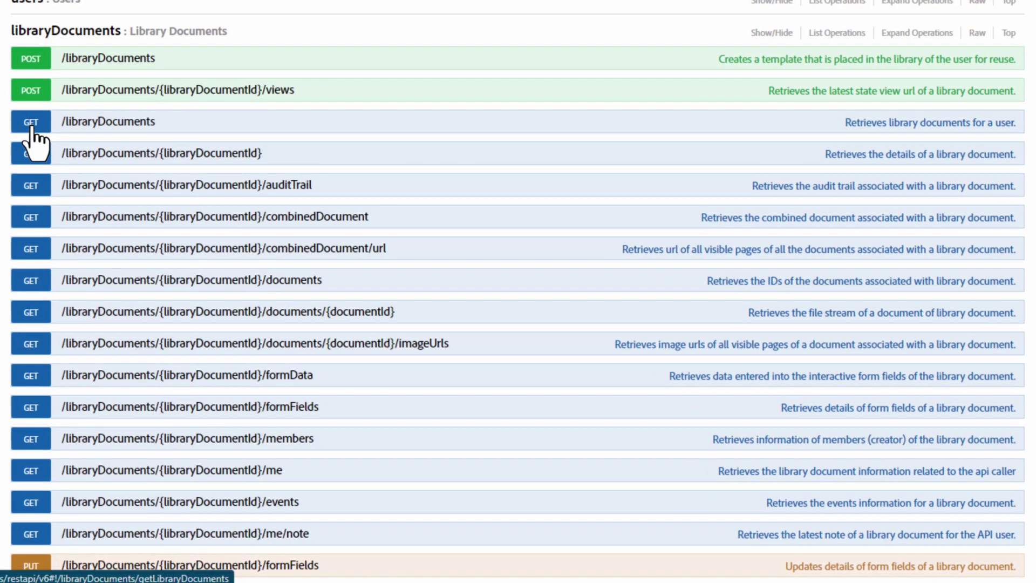
click(183, 268)
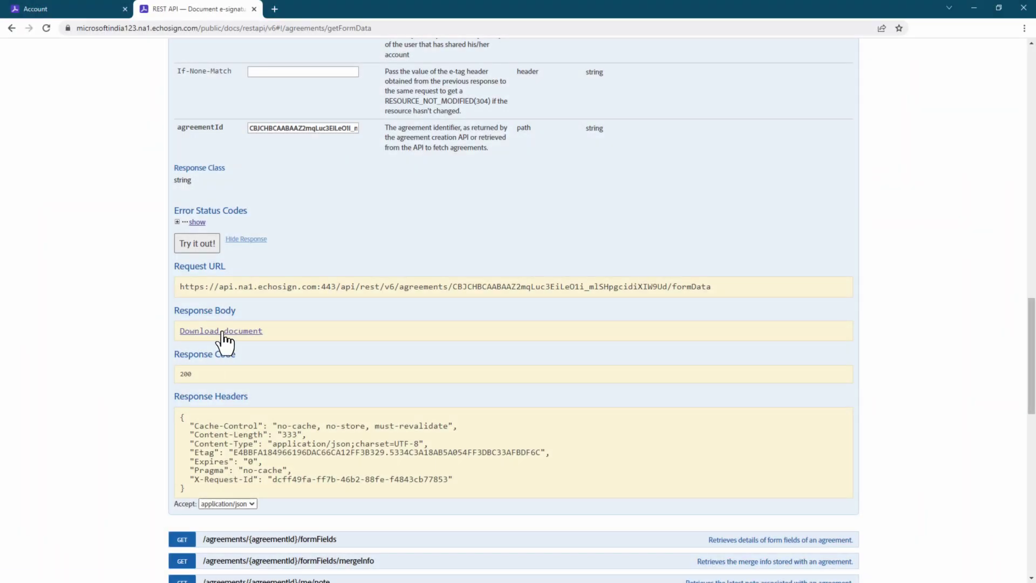
click(222, 332)
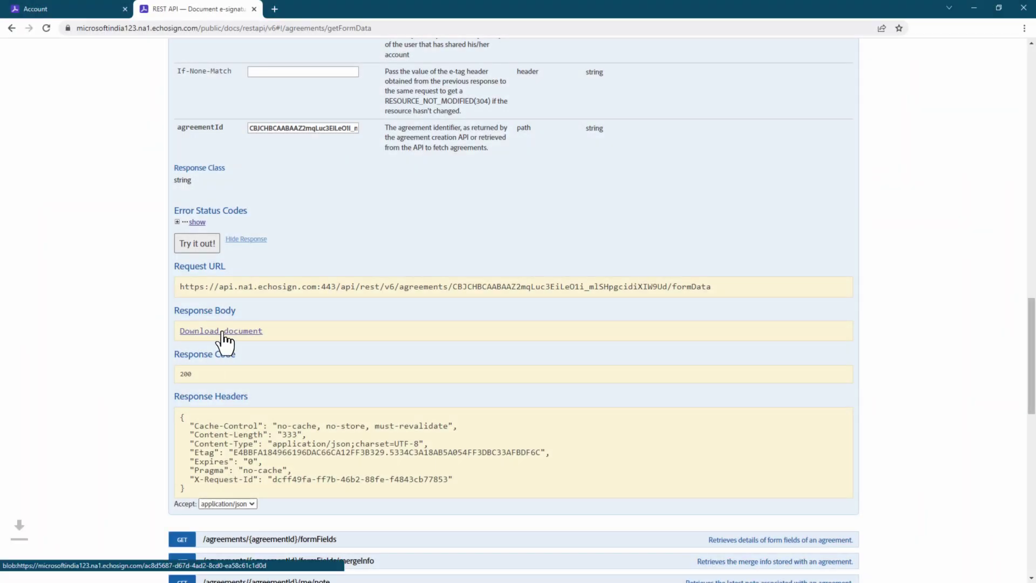